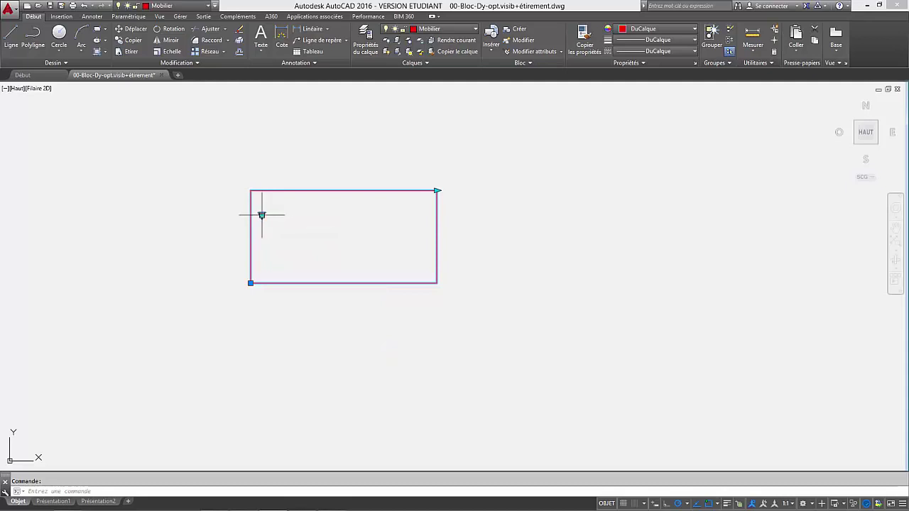
# Step: Switch the selected desk block to the "Table et chaise" state and stretch its table to a length of 110
pyautogui.click(262, 214)
pyautogui.click(287, 222)
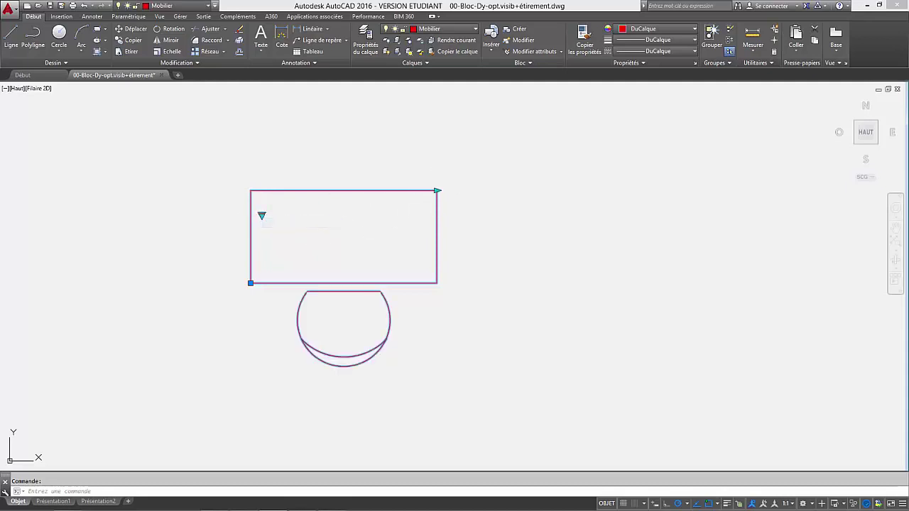
pyautogui.click(437, 190)
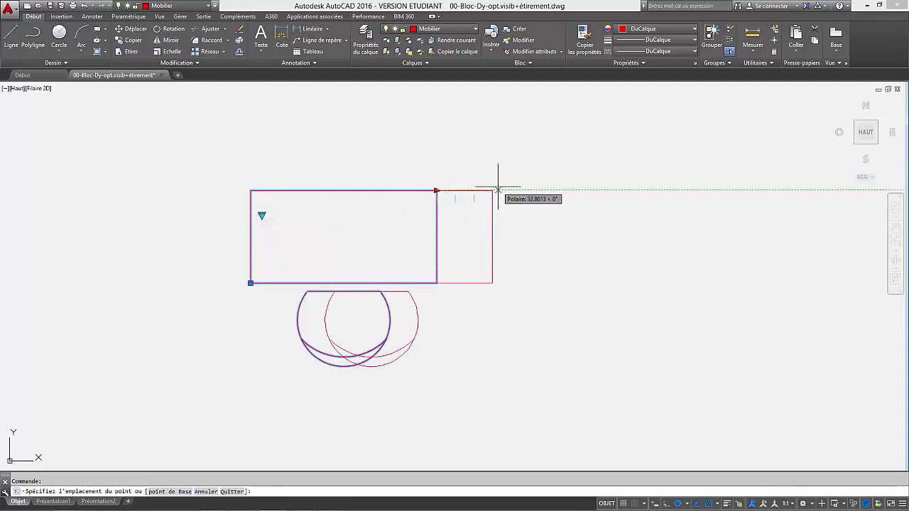
pyautogui.click(494, 191)
pyautogui.click(491, 191)
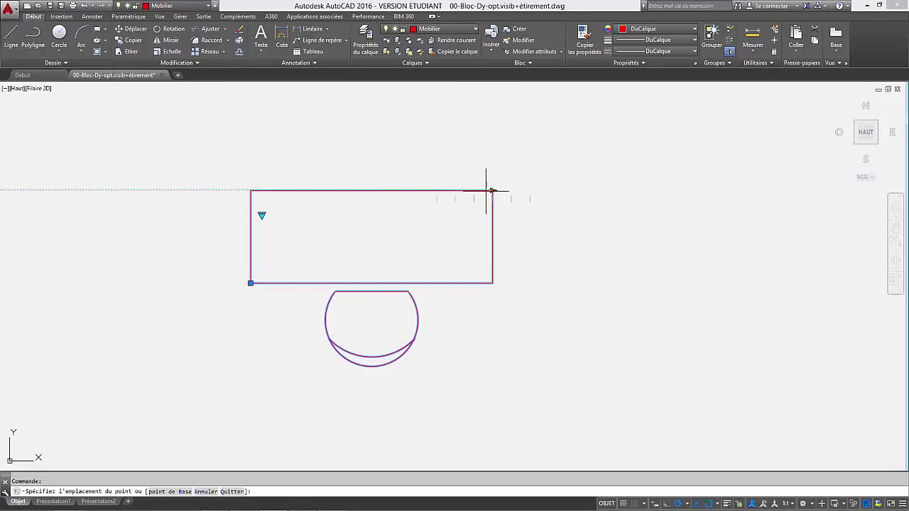
pyautogui.click(455, 191)
# Step: Switch the block's visibility to "Table" and back to "Table et chaise", and clear the selection
pyautogui.click(261, 215)
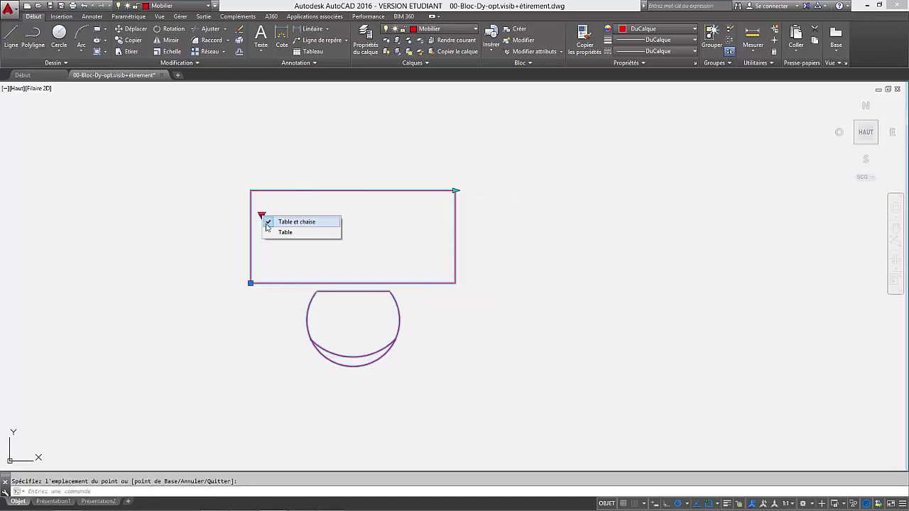
pyautogui.click(280, 234)
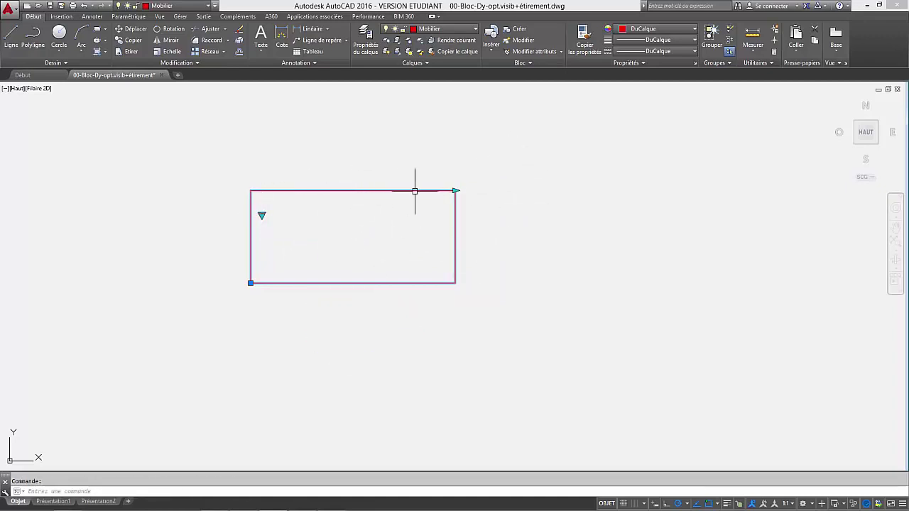
pyautogui.click(261, 216)
pyautogui.click(284, 225)
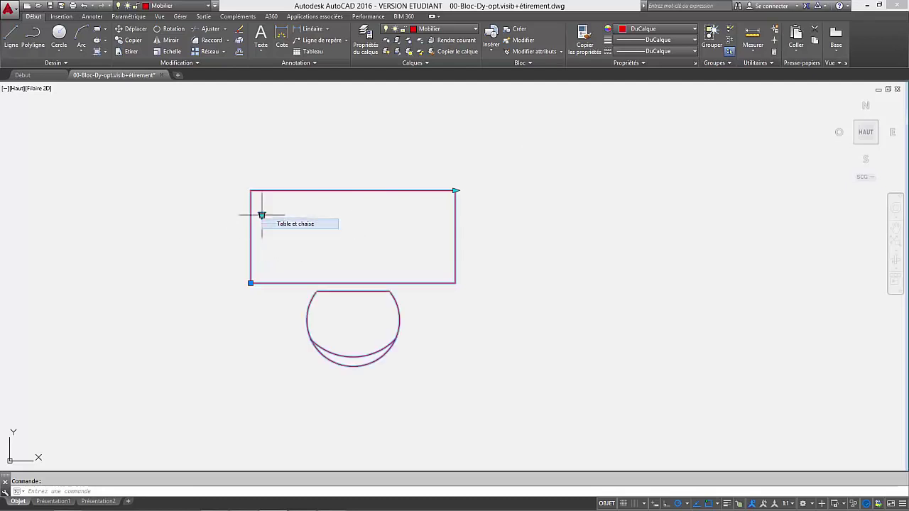
pyautogui.moveTo(413, 218)
pyautogui.mouseDown(button='middle')
pyautogui.moveTo(335, 227)
pyautogui.moveTo(396, 234)
pyautogui.moveTo(393, 223)
pyautogui.moveTo(415, 222)
pyautogui.mouseUp(button='middle')
pyautogui.press('Escape')
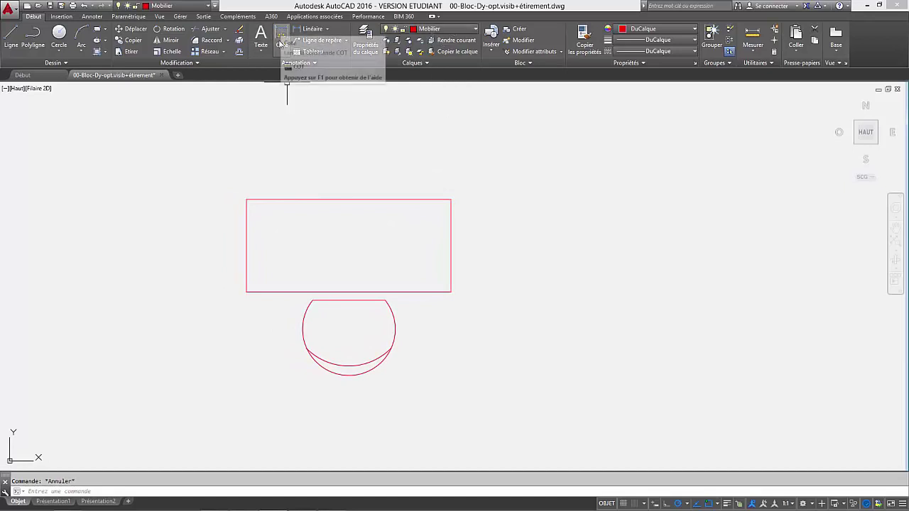
# Step: Dimension the table's length above its upper edge and its depth beside its left edge
pyautogui.click(282, 35)
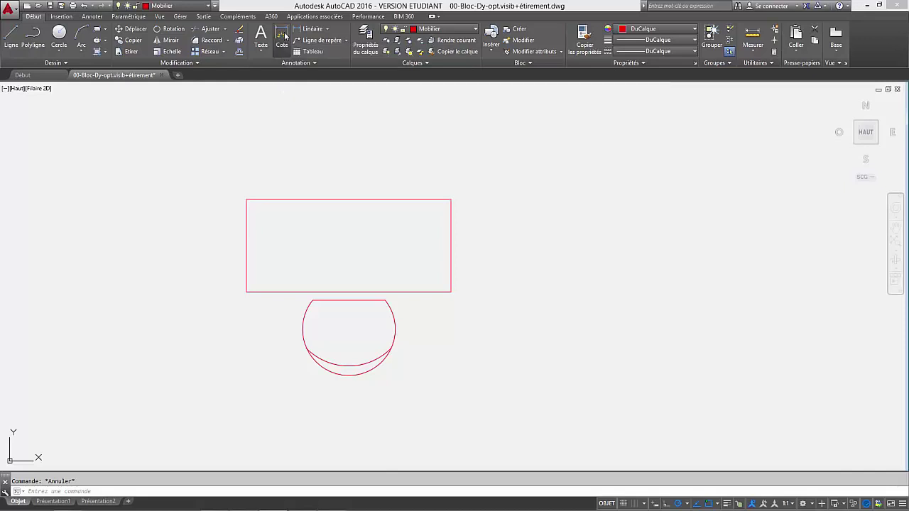
pyautogui.click(286, 199)
pyautogui.click(294, 160)
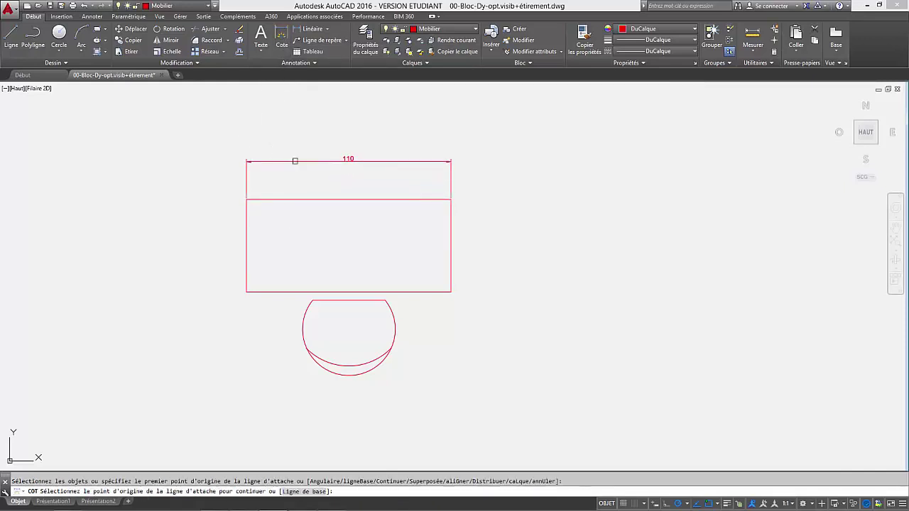
pyautogui.click(246, 225)
pyautogui.click(219, 226)
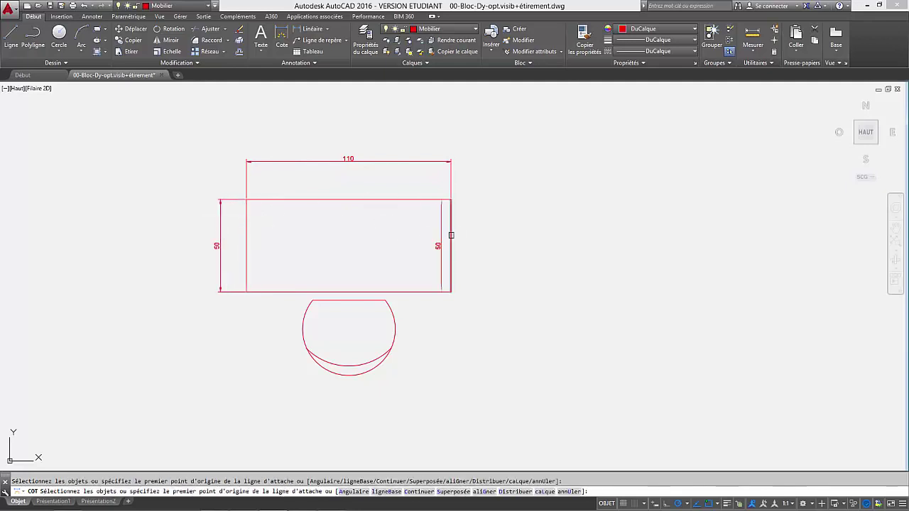
pyautogui.press('Escape')
# Step: Shorten the desk block's table to a length of 100 with its stretch grip and reselect the block alone
pyautogui.click(426, 291)
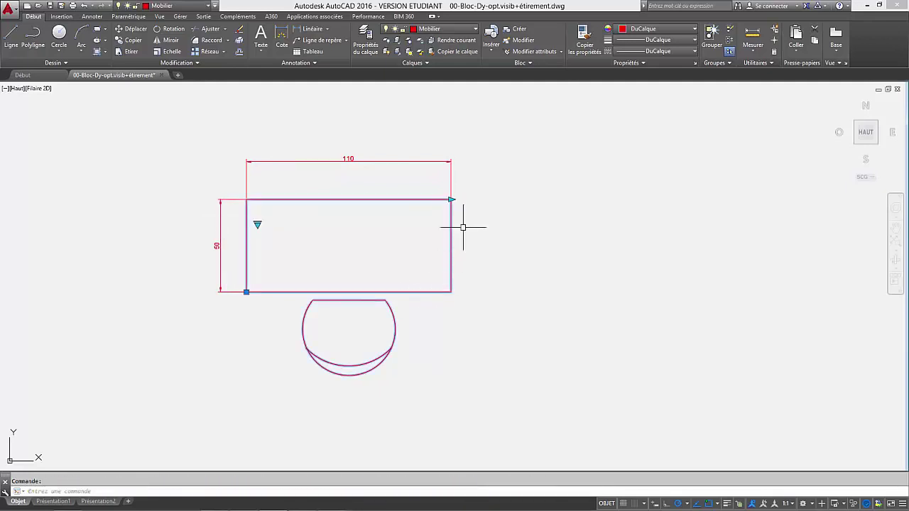
pyautogui.click(449, 202)
pyautogui.click(450, 199)
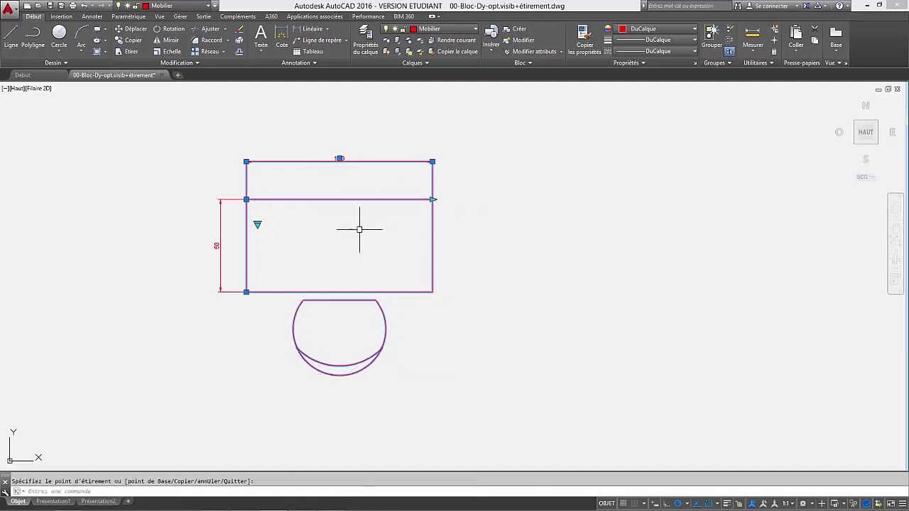
pyautogui.click(432, 200)
pyautogui.press('Escape')
pyautogui.click(406, 198)
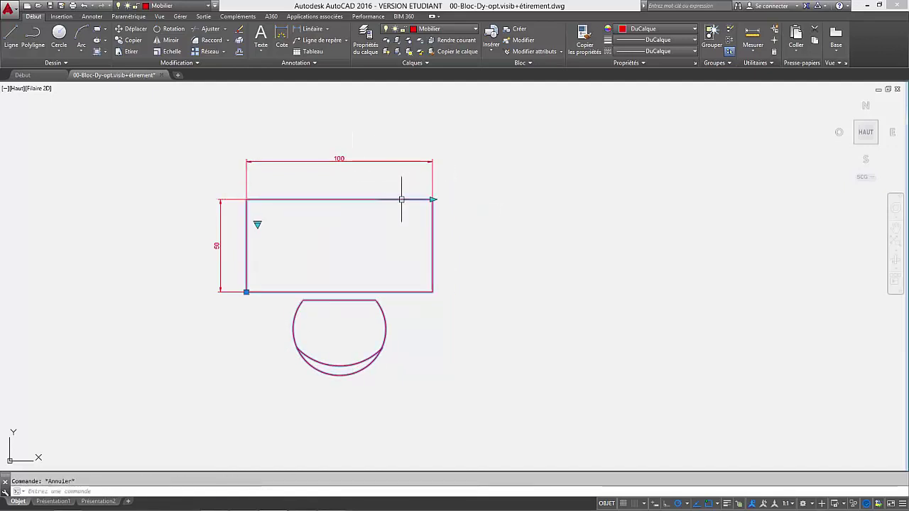
# Step: Stretch the table to a length of 150 and back to 100 twice, entering 50 for the second extension
pyautogui.click(432, 200)
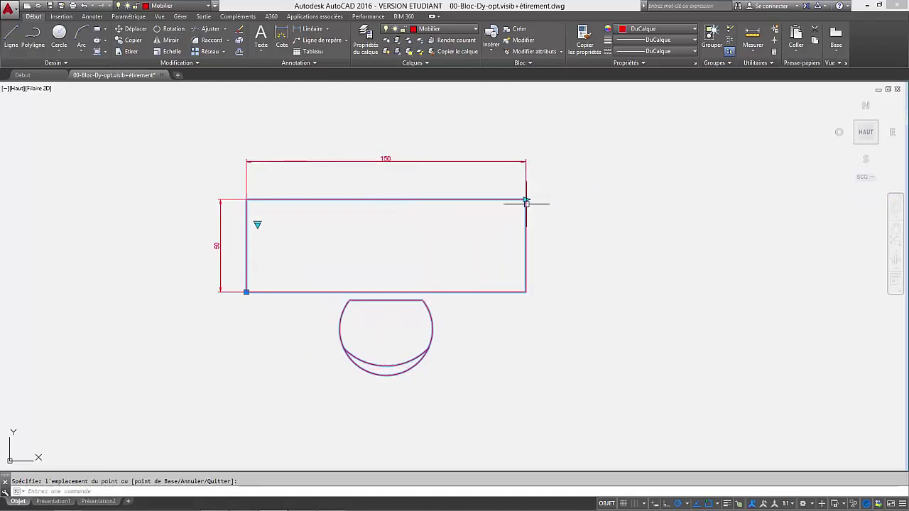
pyautogui.click(433, 199)
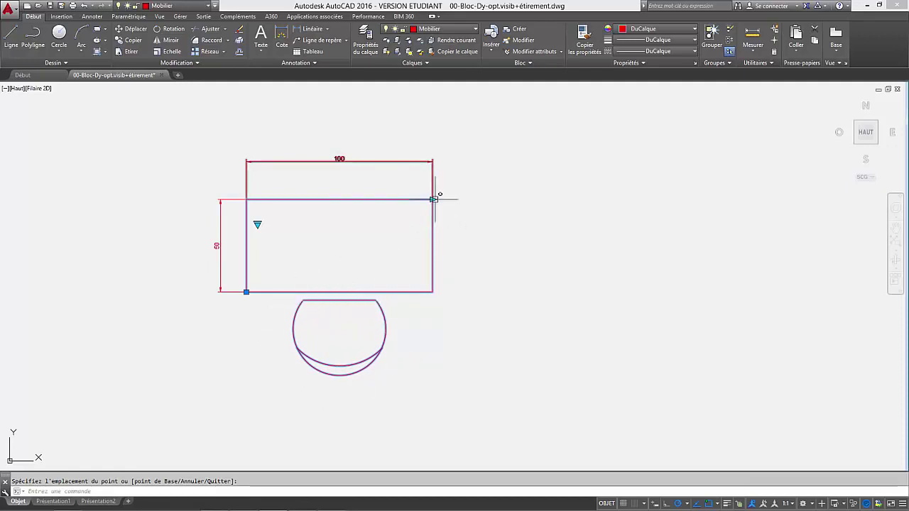
pyautogui.write('50')
pyautogui.press('Return')
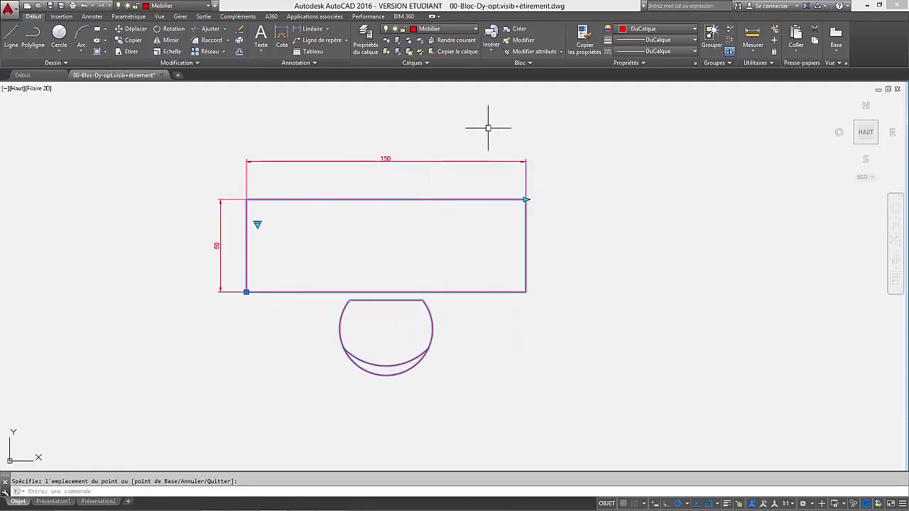
pyautogui.click(526, 200)
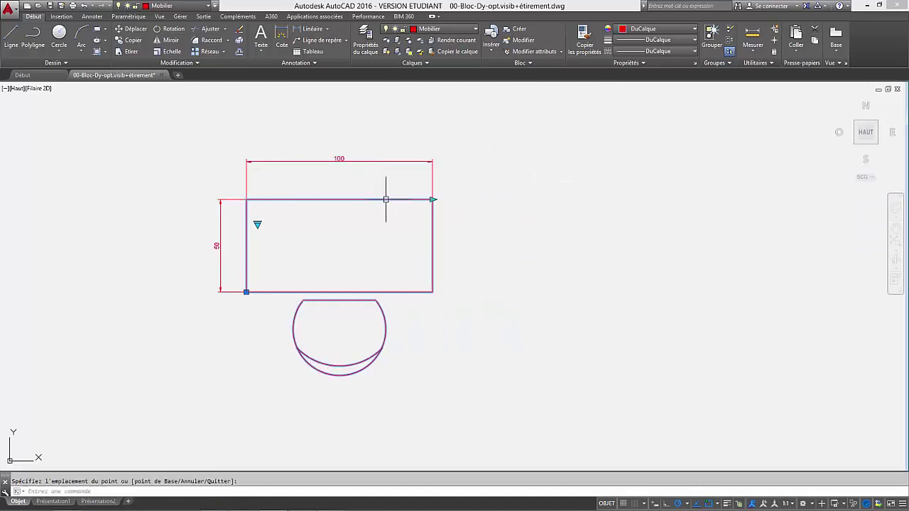
# Step: Delete the two dimensions around the table
pyautogui.click(348, 205)
pyautogui.click(220, 238)
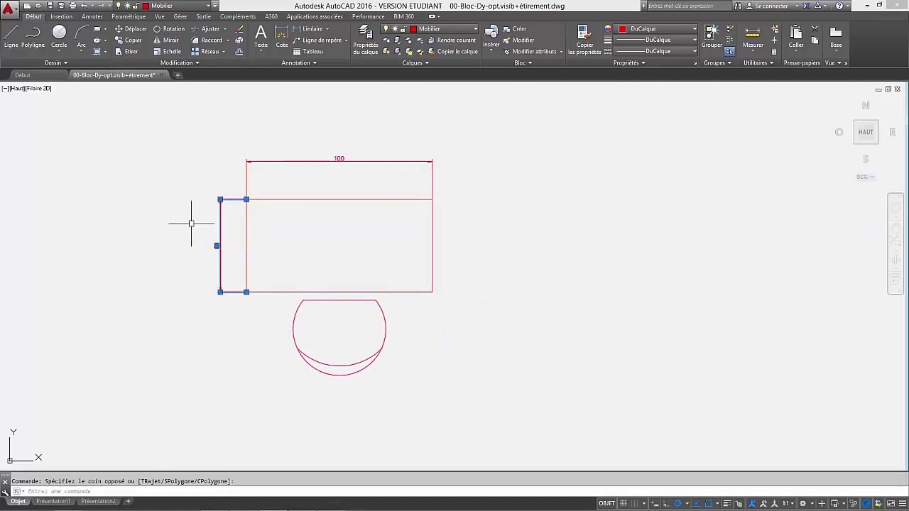
pyautogui.click(341, 160)
pyautogui.press('Delete')
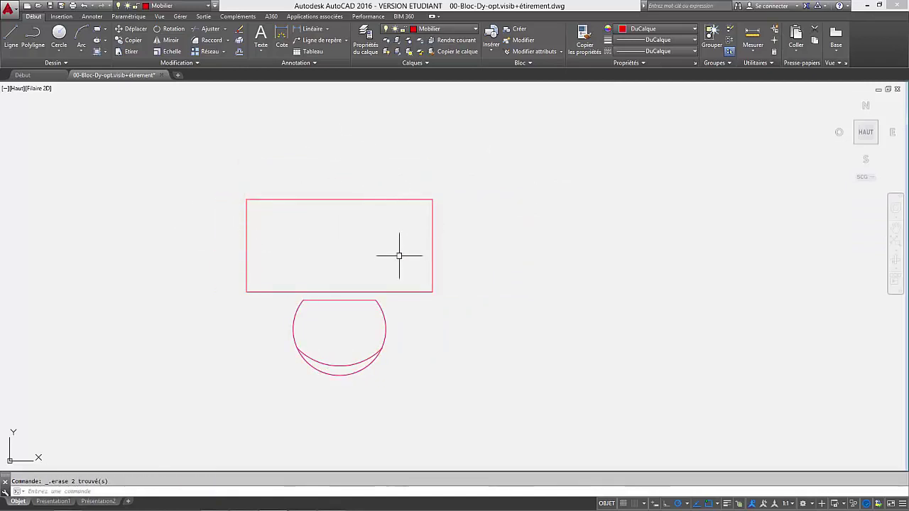
pyautogui.moveTo(399, 252); pyautogui.dragTo(352, 239, button='middle')
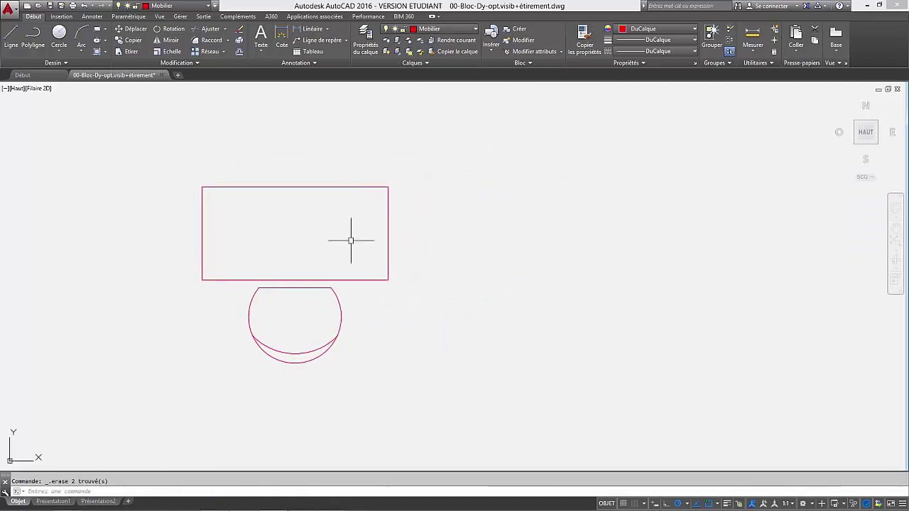
# Step: Explode the table-and-chair block and window-select its parts to check that they are separate objects
pyautogui.click(379, 187)
pyautogui.moveTo(383, 187)
pyautogui.mouseDown(button='middle')
pyautogui.moveTo(254, 184)
pyautogui.moveTo(428, 166)
pyautogui.mouseUp(button='middle')
pyautogui.scroll(2, 308, 189)
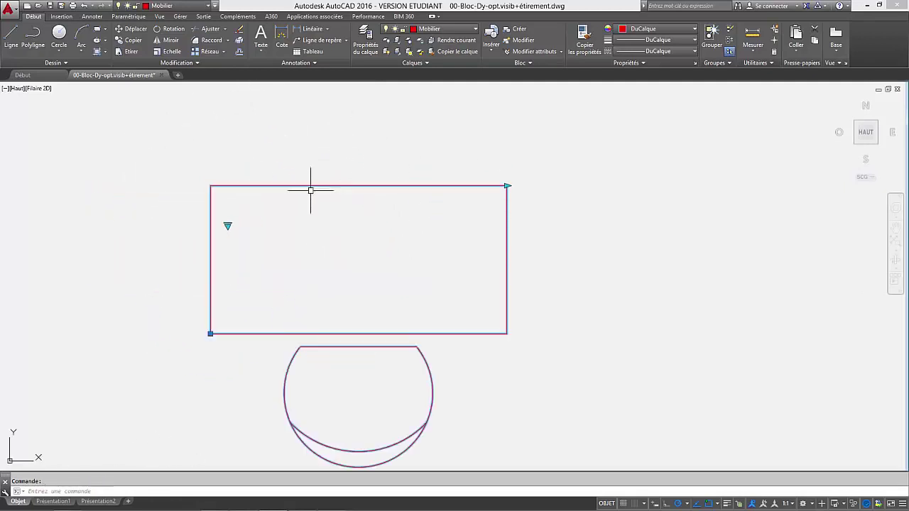
pyautogui.moveTo(308, 189); pyautogui.dragTo(300, 131, button='middle')
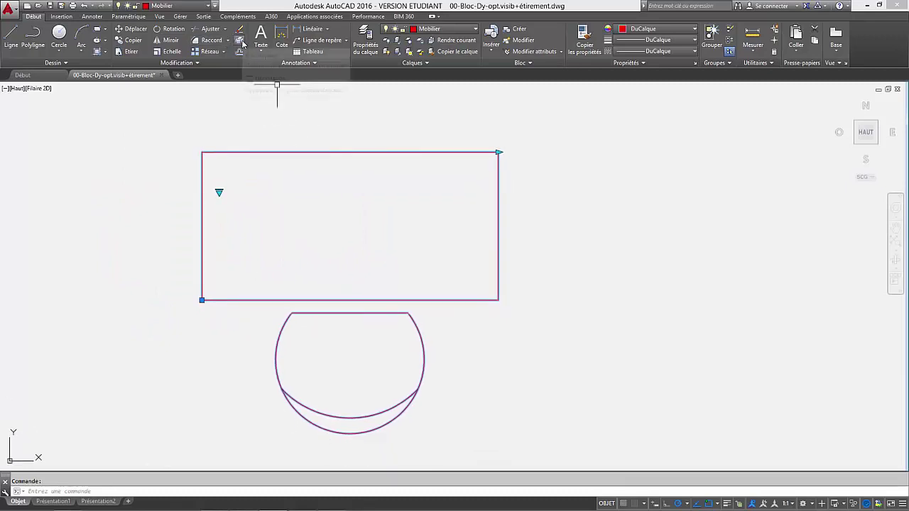
pyautogui.click(239, 40)
pyautogui.scroll(-2, 332, 152)
pyautogui.moveTo(335, 160); pyautogui.dragTo(343, 188, button='middle')
pyautogui.click(223, 161)
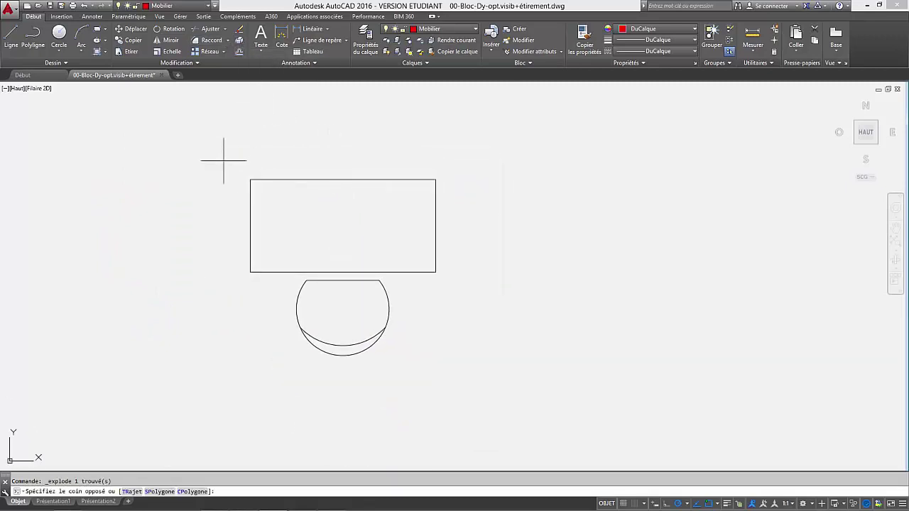
pyautogui.click(486, 381)
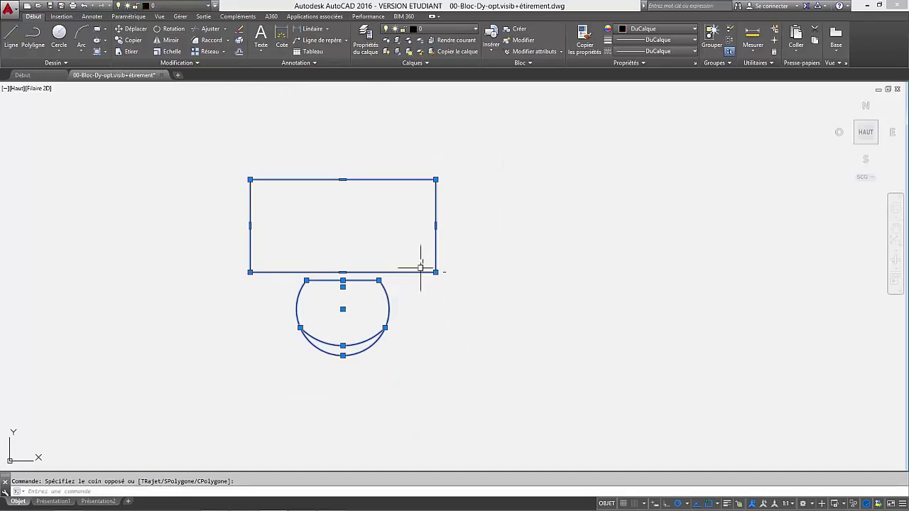
pyautogui.press('Escape')
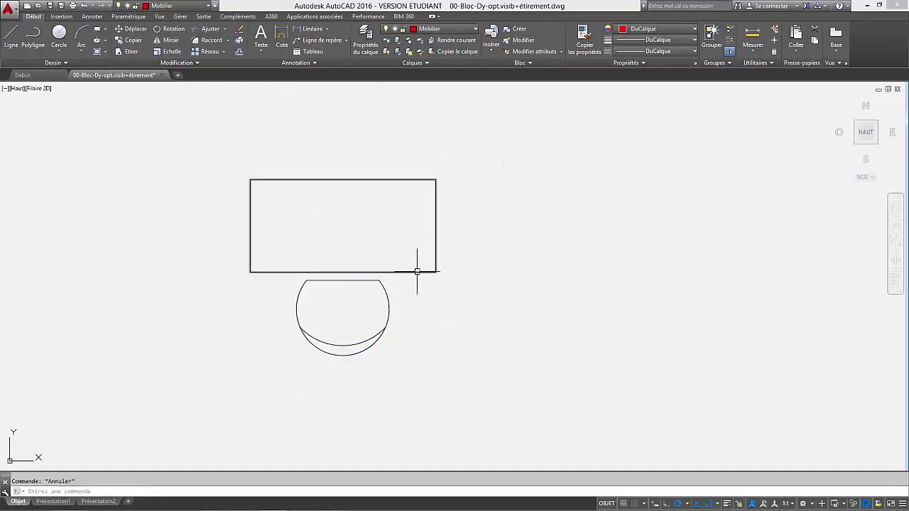
# Step: Define the table and chair as block "Bureau dynamique pour tuto", based at the table's upper-left corner, and open it in the block editor
pyautogui.click(228, 161)
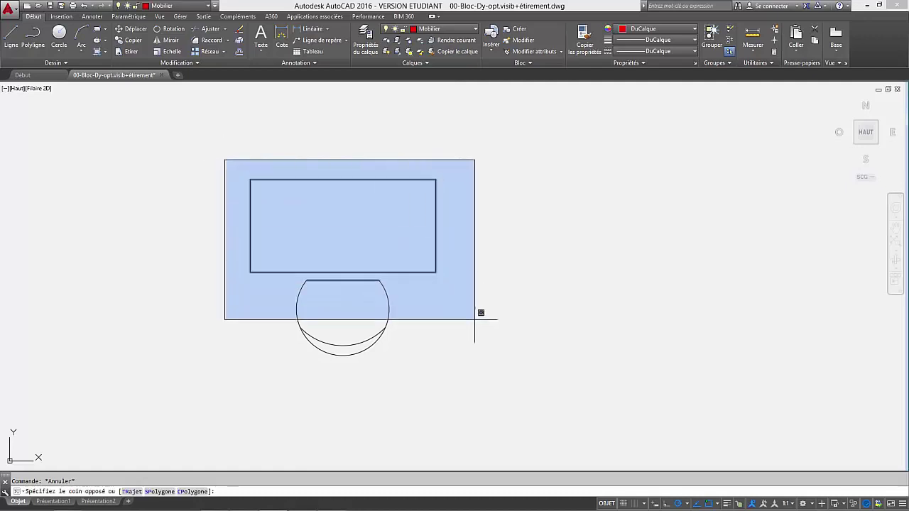
pyautogui.click(497, 379)
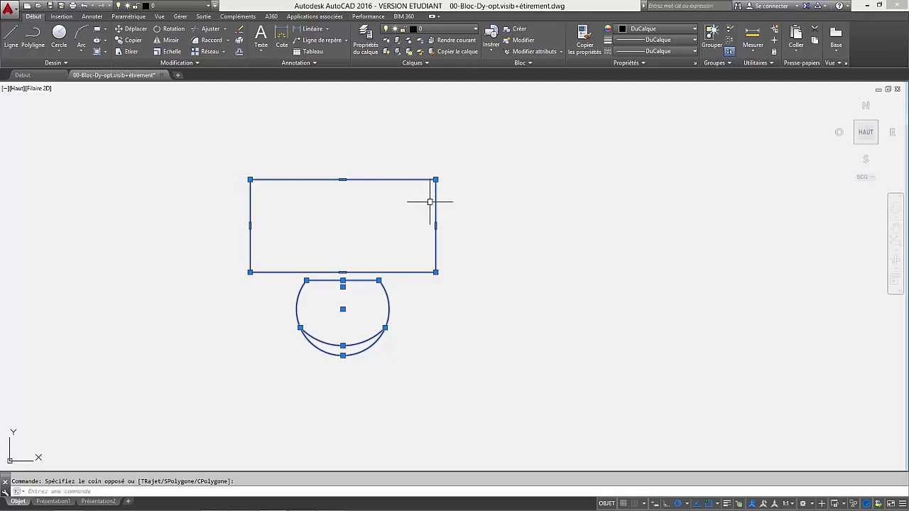
pyautogui.write('b')
pyautogui.press('Return')
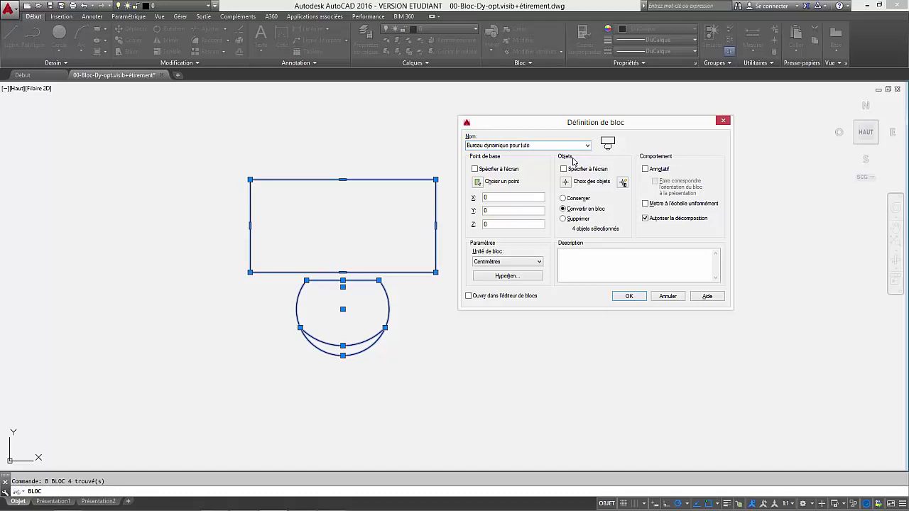
pyautogui.click(477, 182)
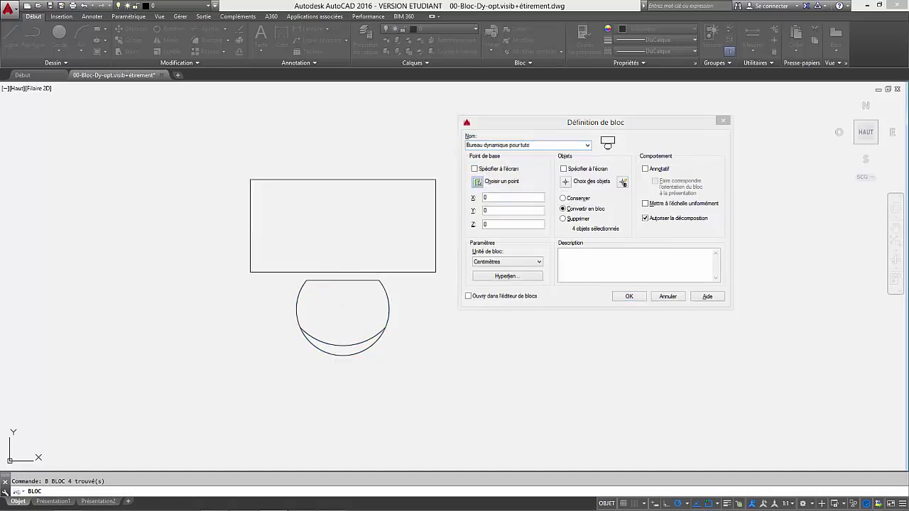
pyautogui.click(250, 179)
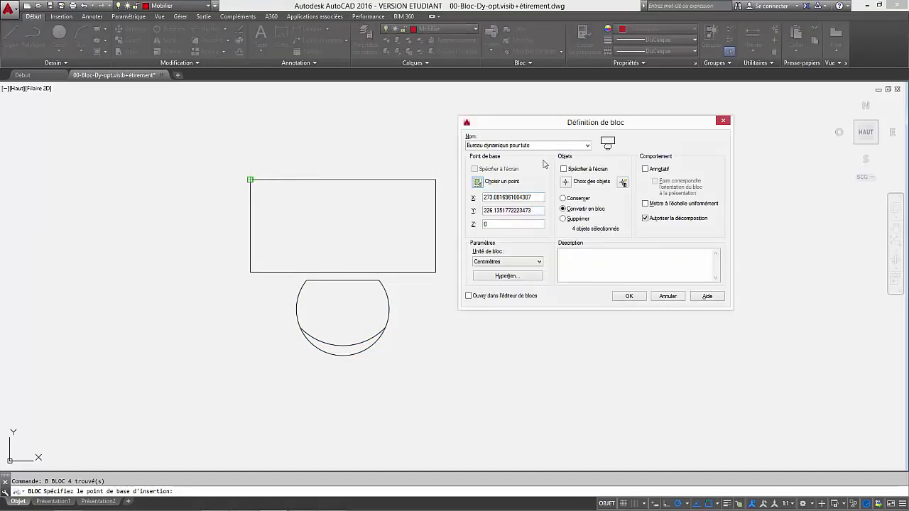
pyautogui.click(469, 296)
pyautogui.click(629, 296)
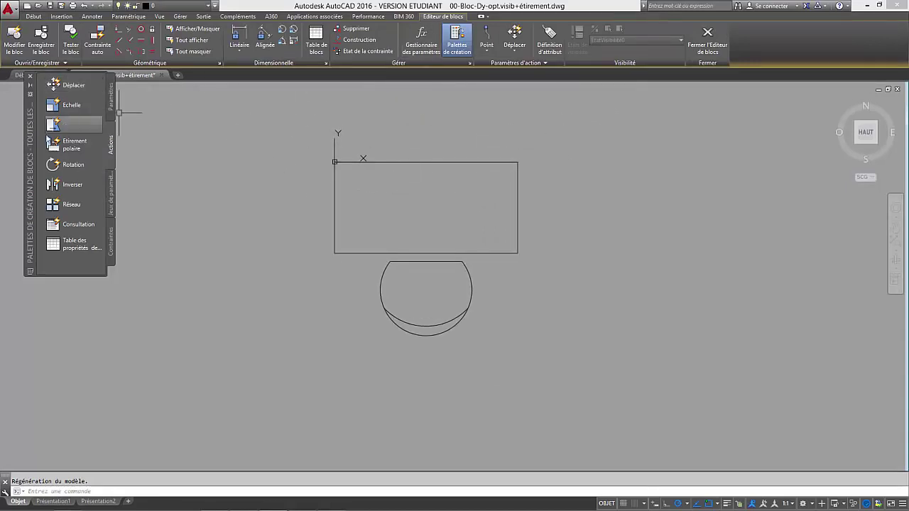
# Step: Add a visibility parameter inside the table, near its upper-left corner
pyautogui.moveTo(37, 139); pyautogui.dragTo(30, 172)
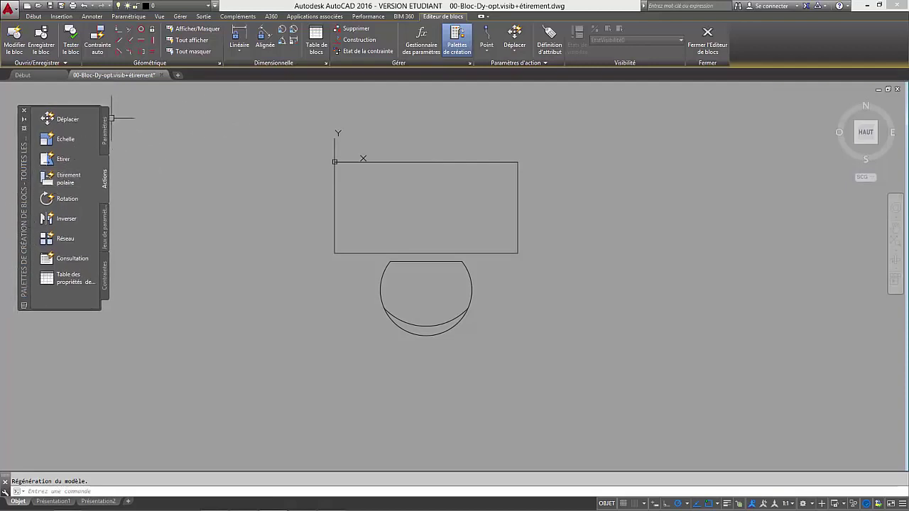
pyautogui.click(105, 135)
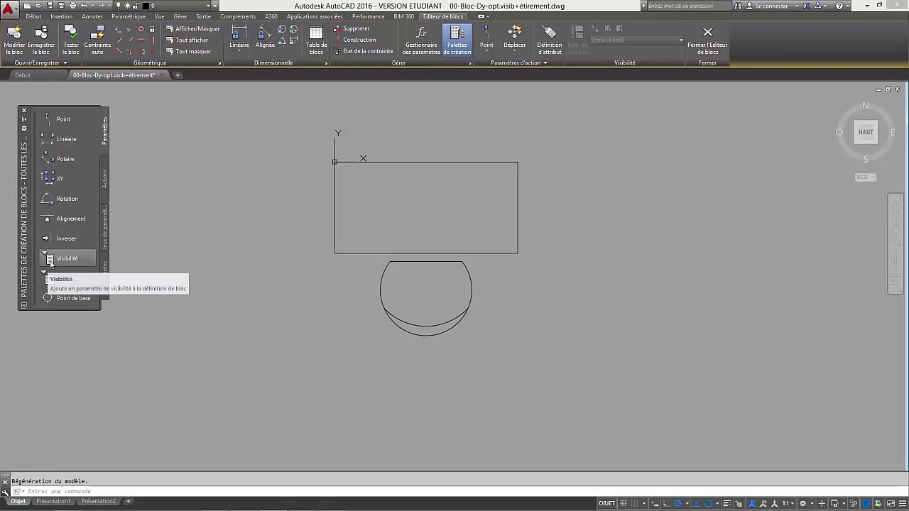
pyautogui.click(50, 262)
pyautogui.scroll(2, 378, 234)
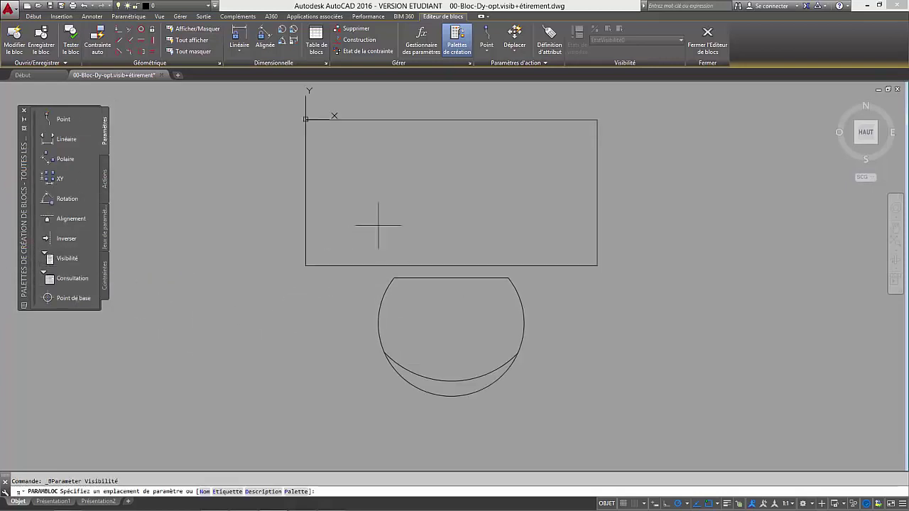
pyautogui.click(349, 179)
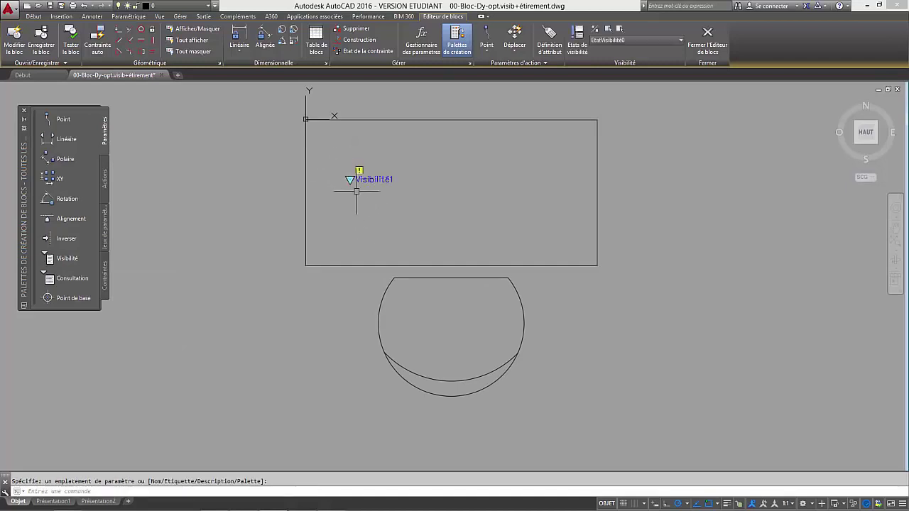
# Step: Rename the block's default visibility state as "Table et chaise"
pyautogui.scroll(-2, 313, 242)
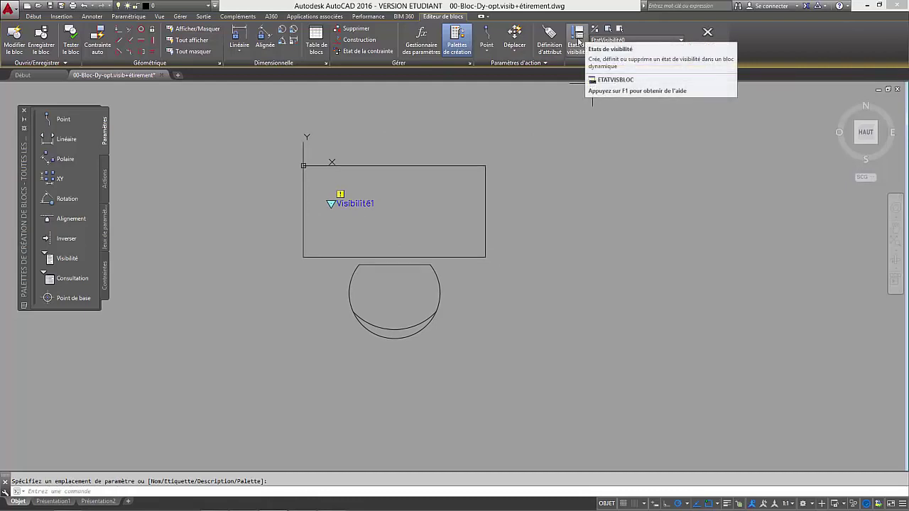
pyautogui.click(579, 37)
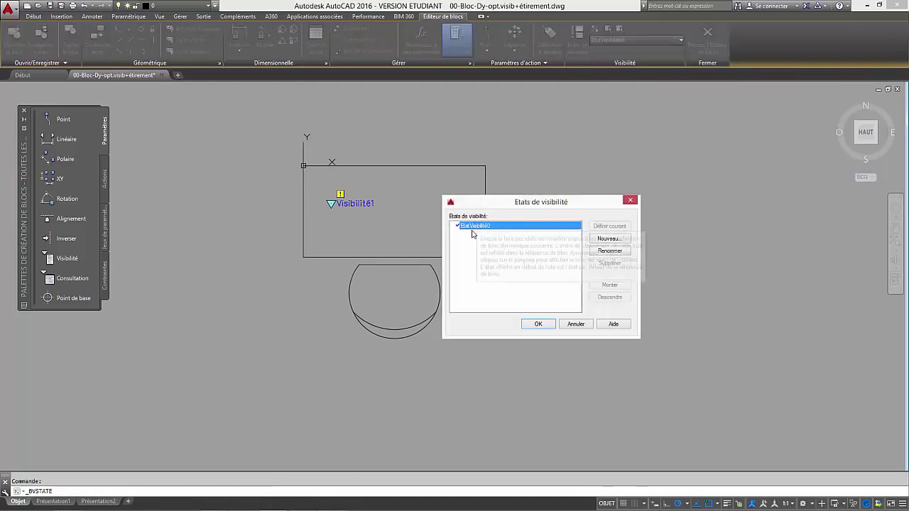
pyautogui.moveTo(511, 204); pyautogui.dragTo(600, 149)
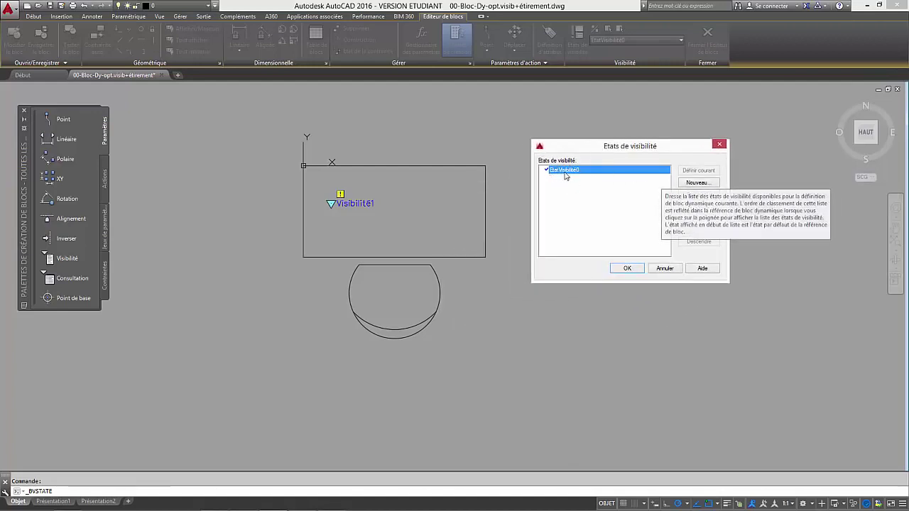
pyautogui.click(698, 196)
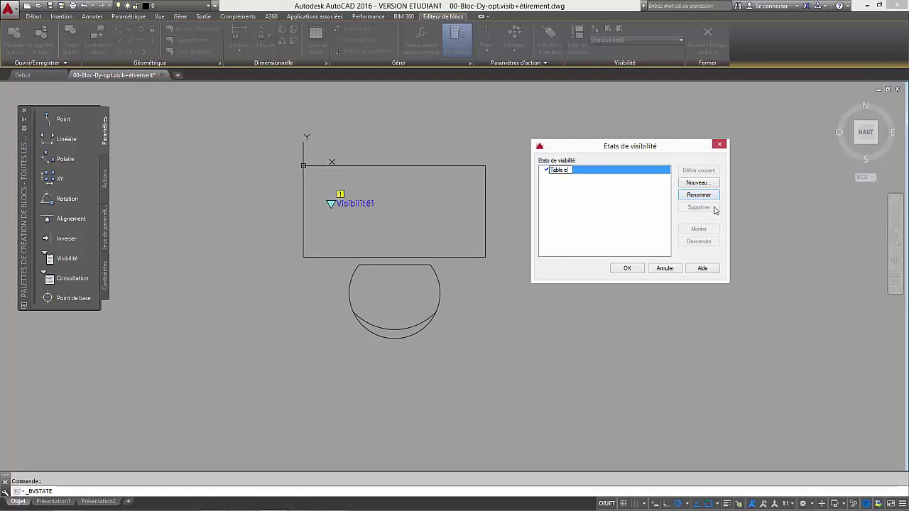
# Step: Create a second visibility state named "Table" that hides all existing objects, and accept the visibility states
pyautogui.click(702, 183)
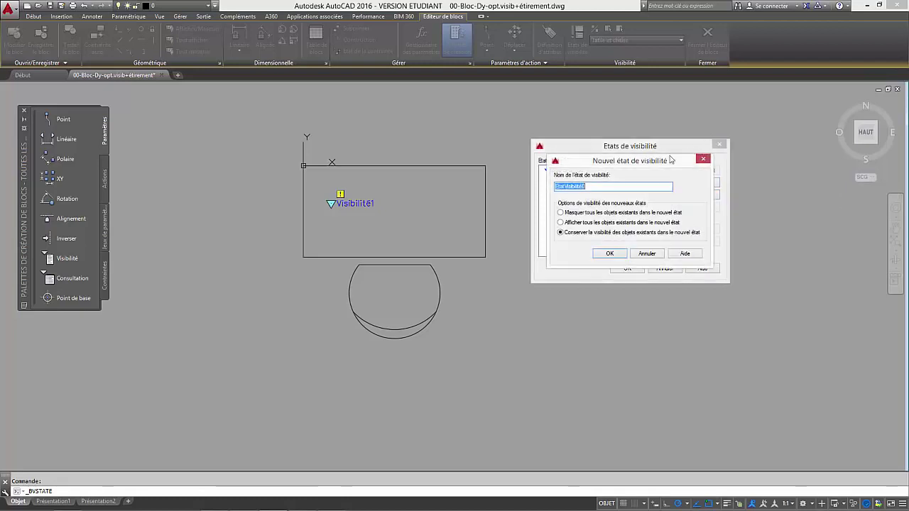
pyautogui.moveTo(662, 157); pyautogui.dragTo(719, 117)
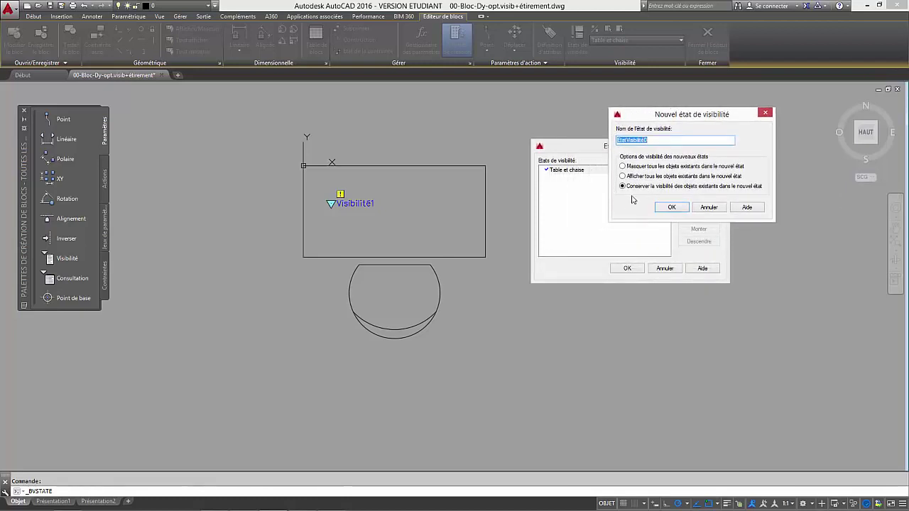
pyautogui.moveTo(644, 117); pyautogui.dragTo(636, 104)
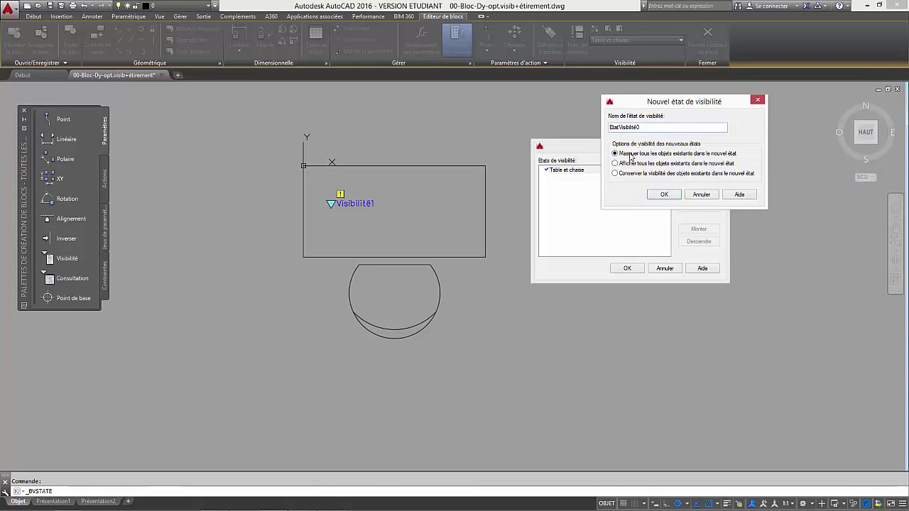
pyautogui.moveTo(642, 127); pyautogui.dragTo(598, 130)
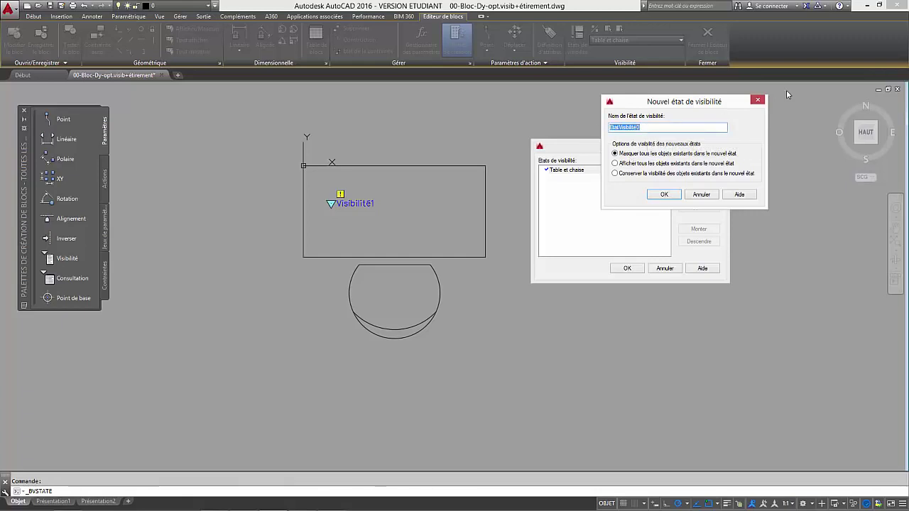
pyautogui.write('Table')
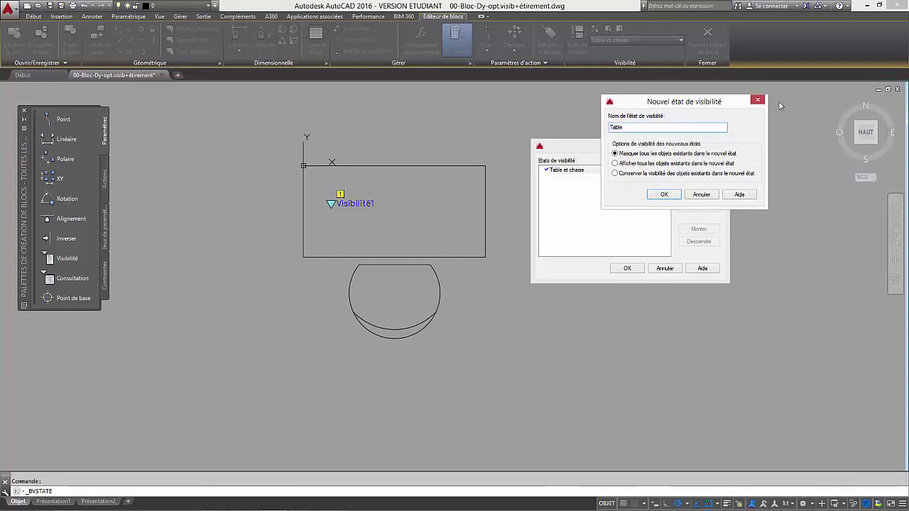
pyautogui.click(665, 195)
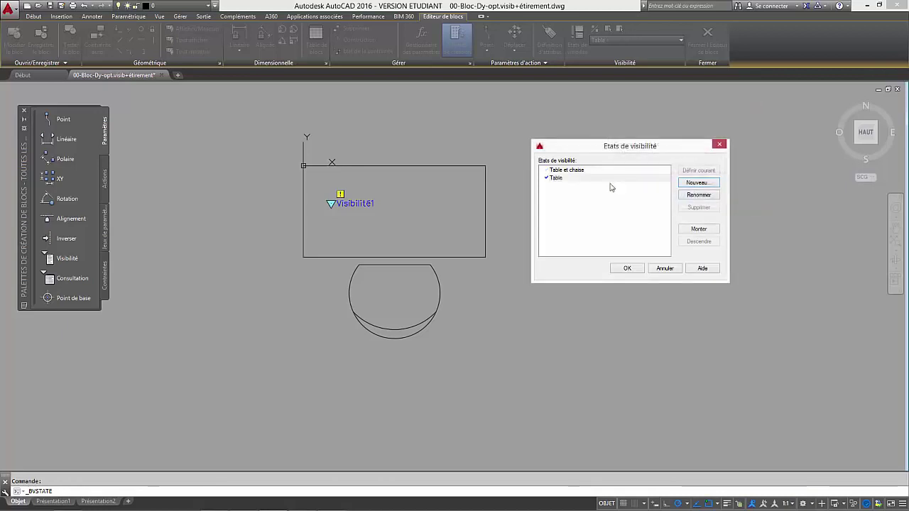
pyautogui.click(627, 268)
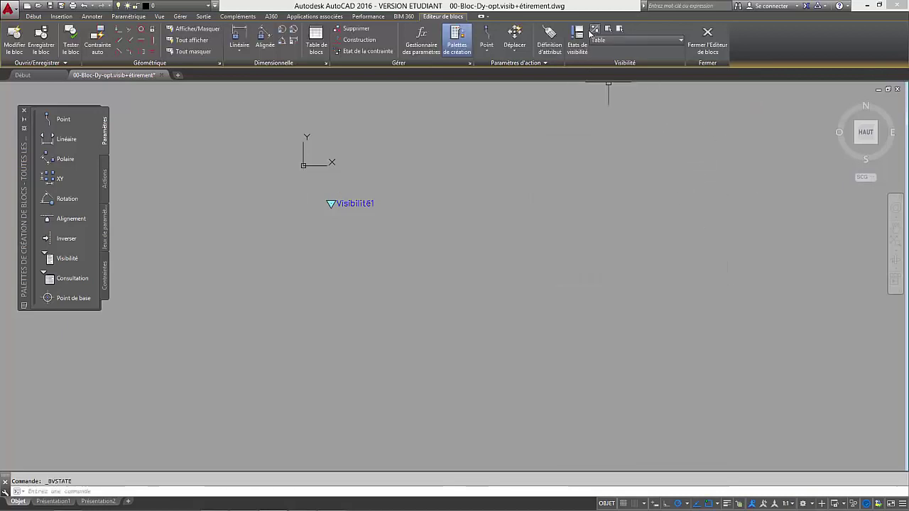
# Step: Switch between the "Table et chaise" and "Table" visibility states to compare them, ending with "Table et chaise" current
pyautogui.click(607, 41)
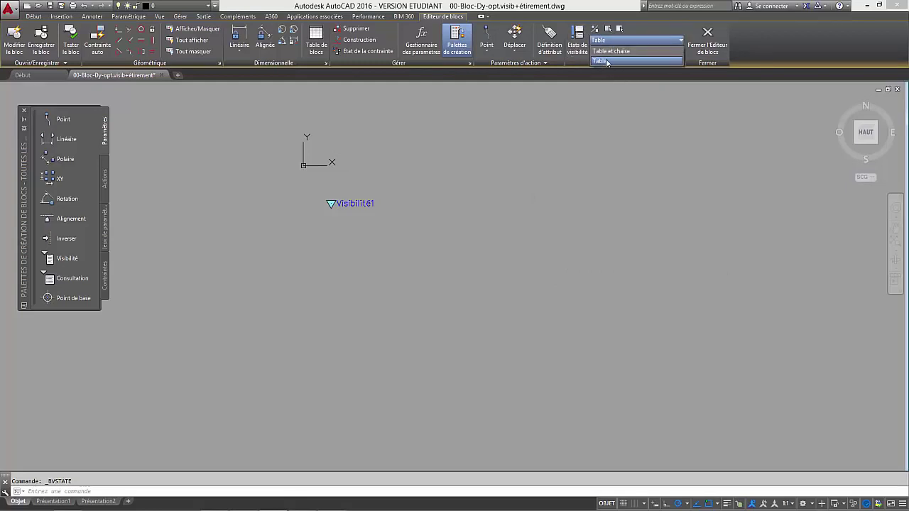
pyautogui.click(611, 52)
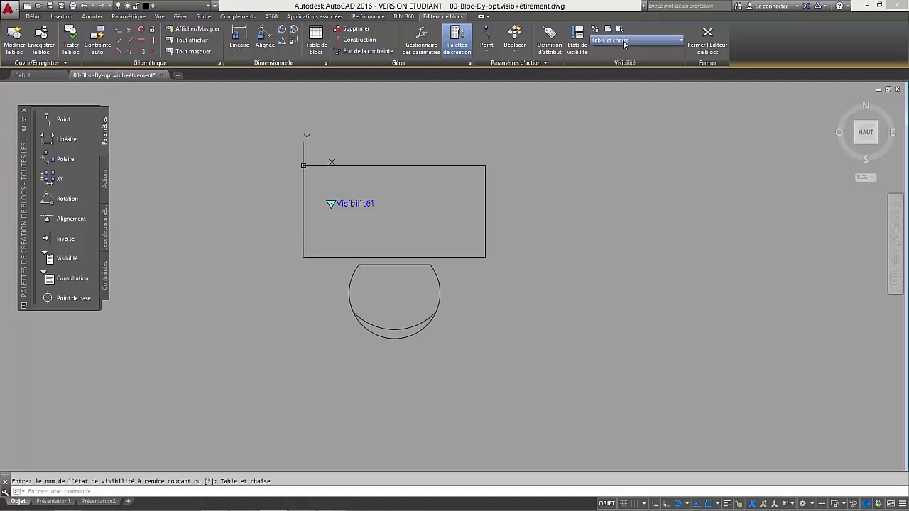
pyautogui.click(618, 42)
pyautogui.click(618, 63)
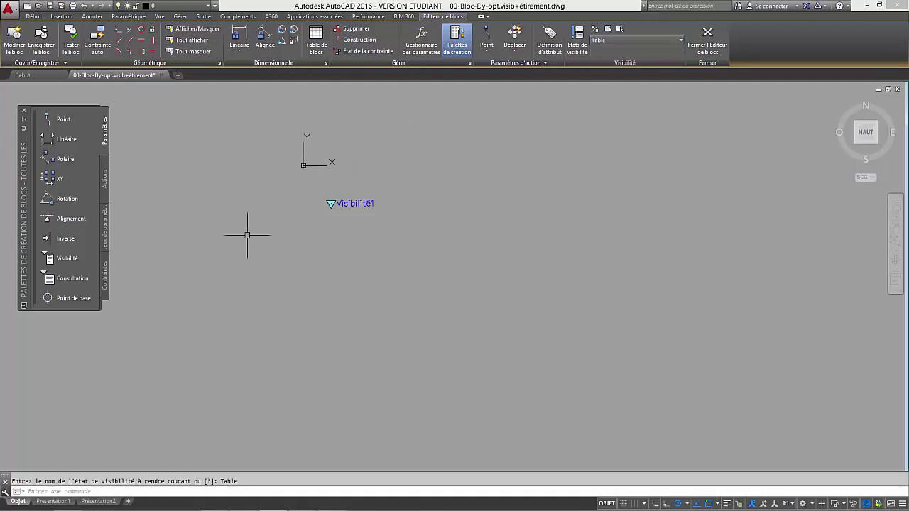
pyautogui.click(617, 42)
pyautogui.click(618, 52)
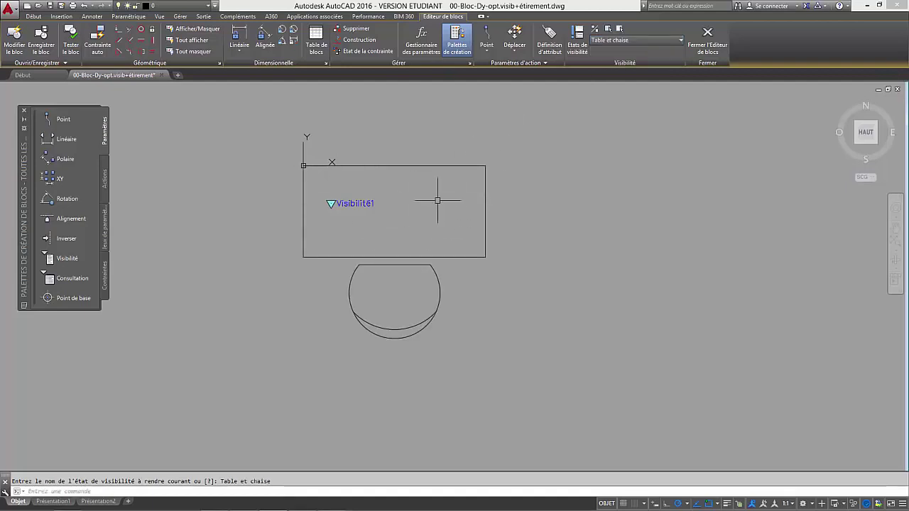
# Step: Add a linear parameter along the table's top edge from its upper-left to its upper-right corner, with the label above the table
pyautogui.moveTo(434, 201); pyautogui.dragTo(441, 203, button='middle')
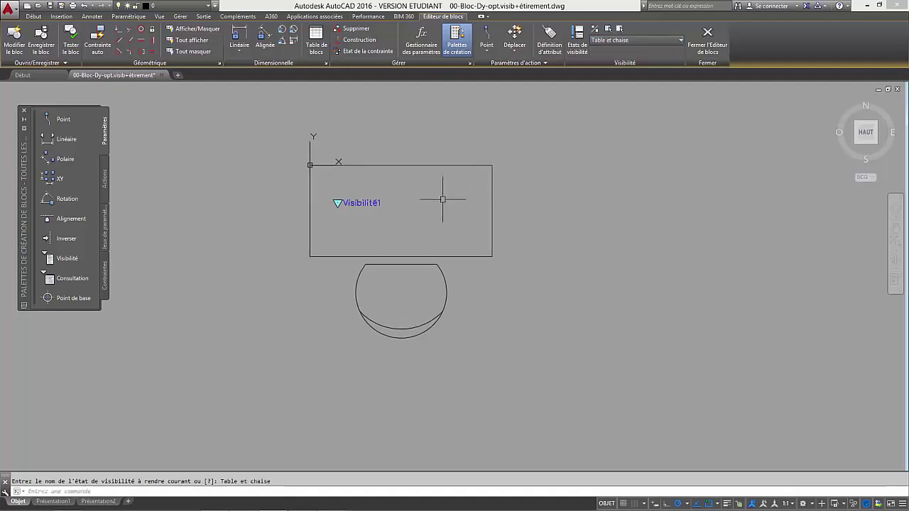
pyautogui.click(52, 140)
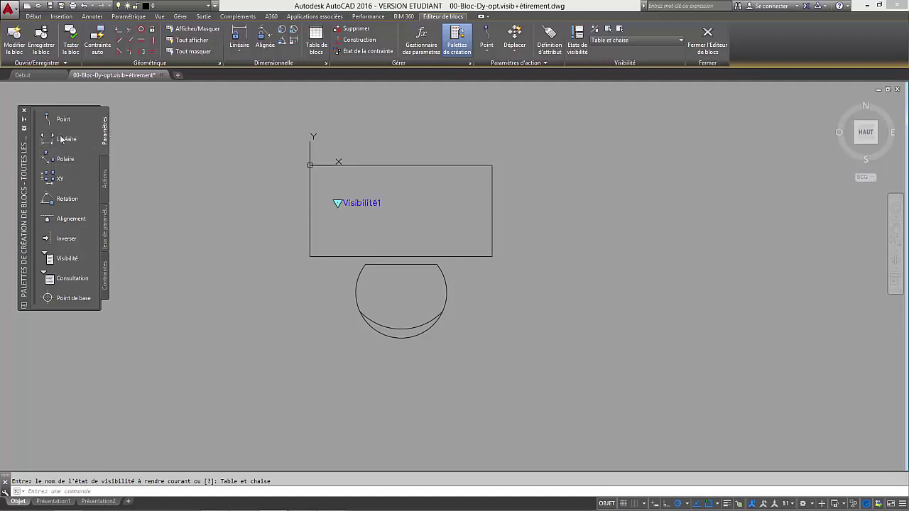
pyautogui.click(309, 166)
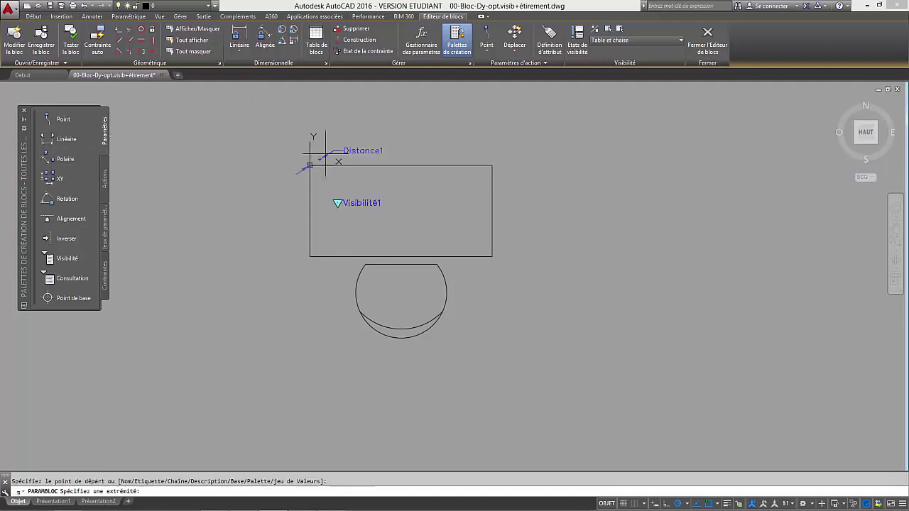
pyautogui.click(491, 165)
pyautogui.moveTo(502, 119); pyautogui.dragTo(489, 179, button='middle')
pyautogui.click(480, 154)
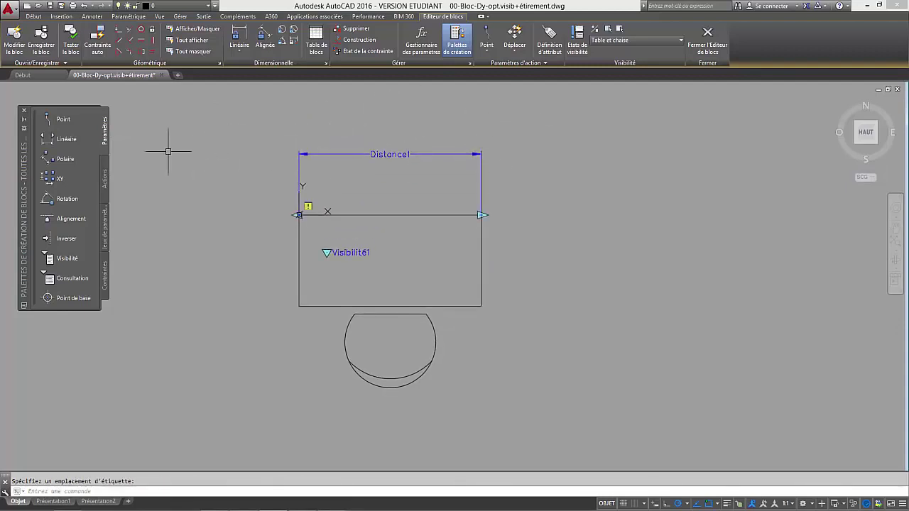
# Step: Add a stretch action to the linear parameter's right end point, with a frame around the table's right side and the table as stretched object
pyautogui.click(107, 183)
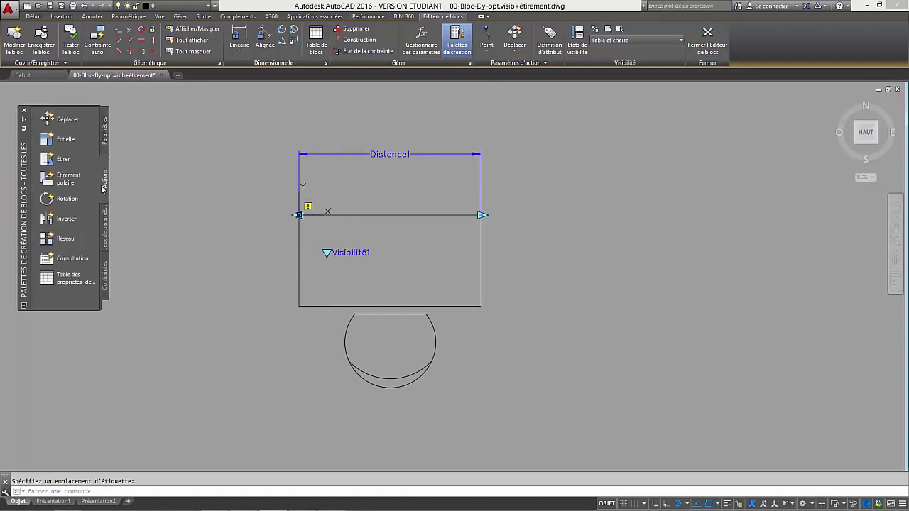
pyautogui.click(48, 160)
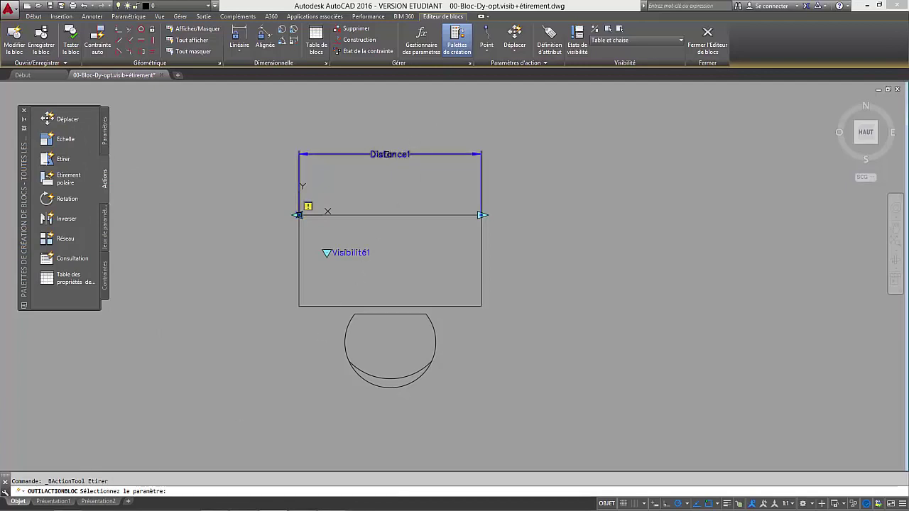
pyautogui.click(377, 154)
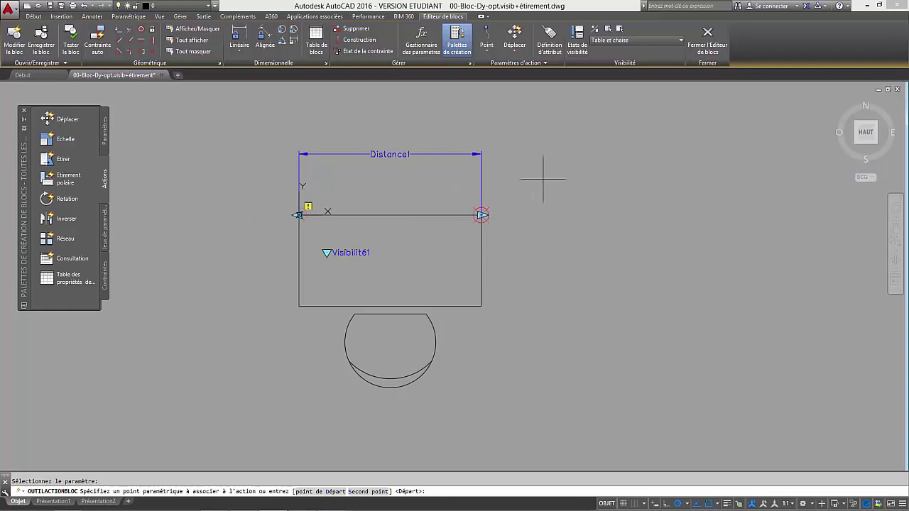
pyautogui.click(582, 183)
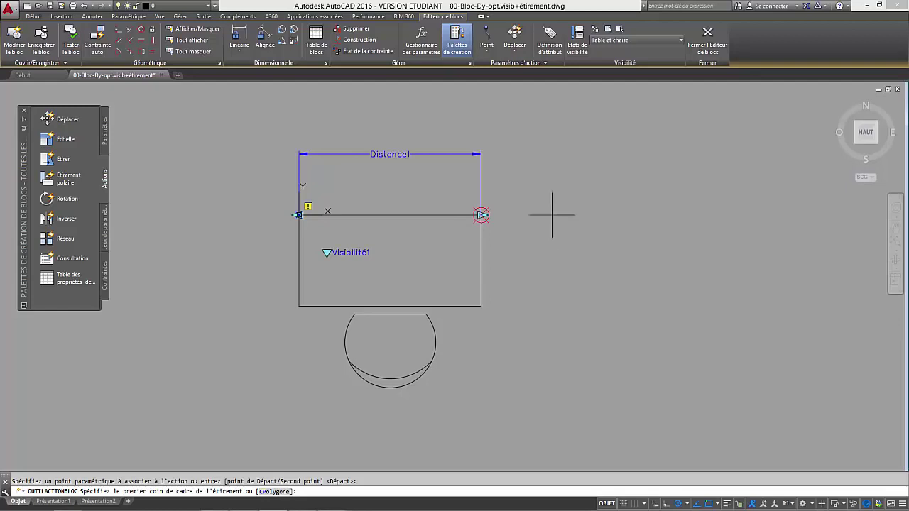
pyautogui.click(598, 126)
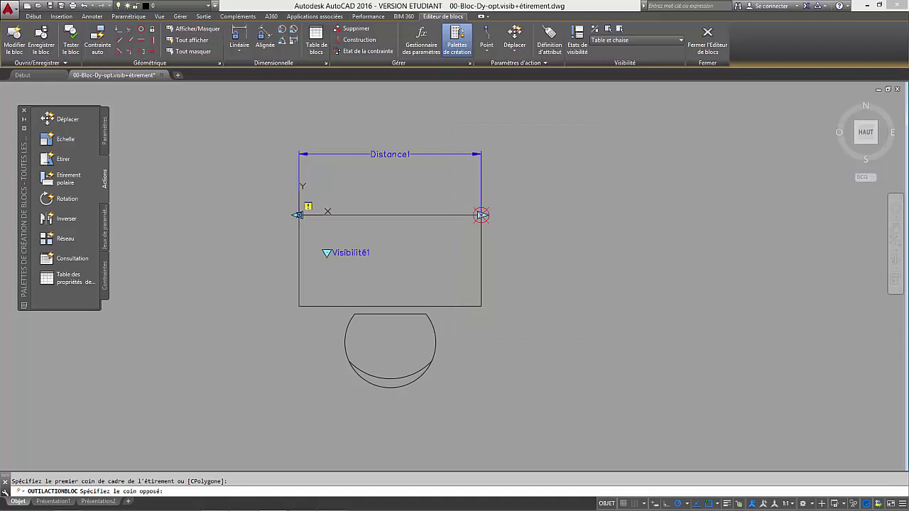
pyautogui.click(456, 343)
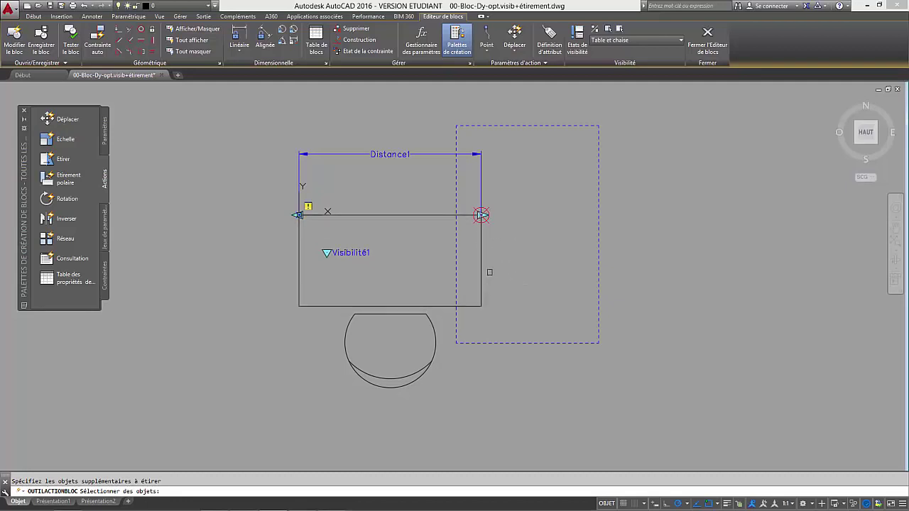
pyautogui.click(481, 256)
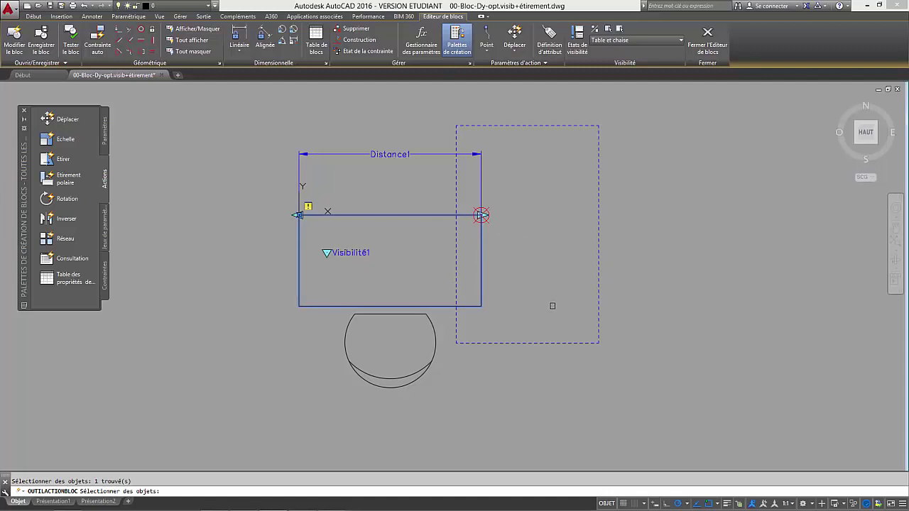
pyautogui.press('Return')
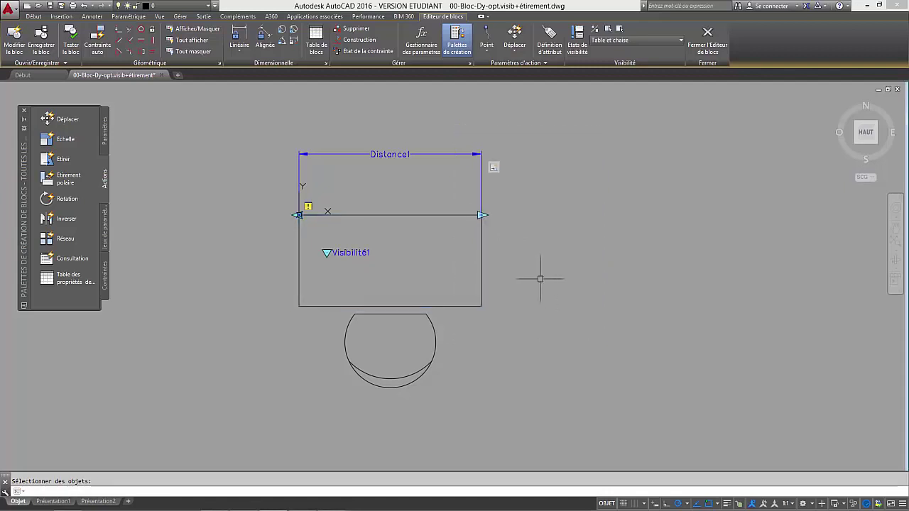
# Step: In the linear parameter's properties, set the distance type to Incrément with a distance increment of 10
pyautogui.moveTo(560, 232); pyautogui.dragTo(537, 226, button='middle')
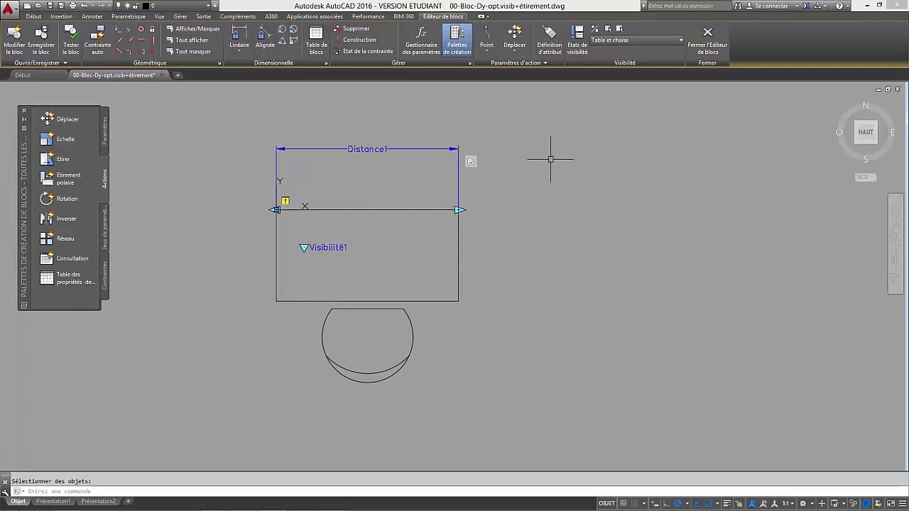
pyautogui.click(374, 149)
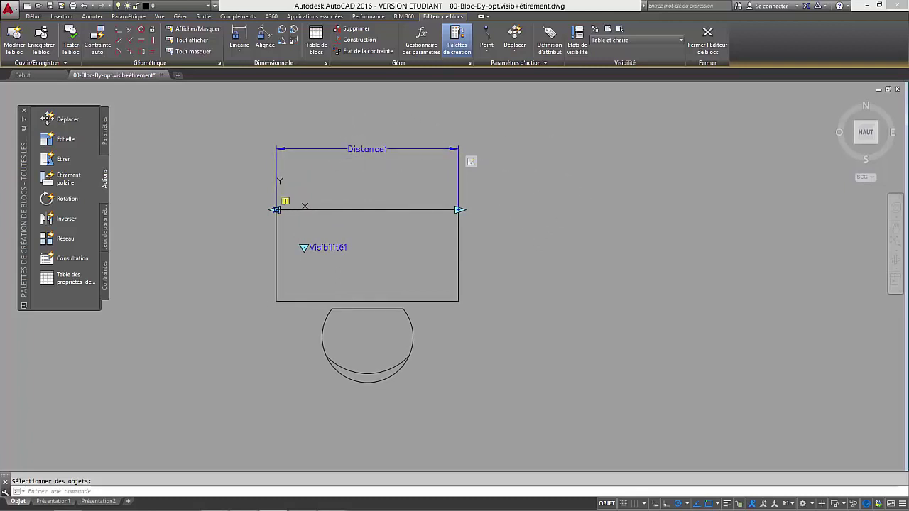
pyautogui.rightClick(422, 149)
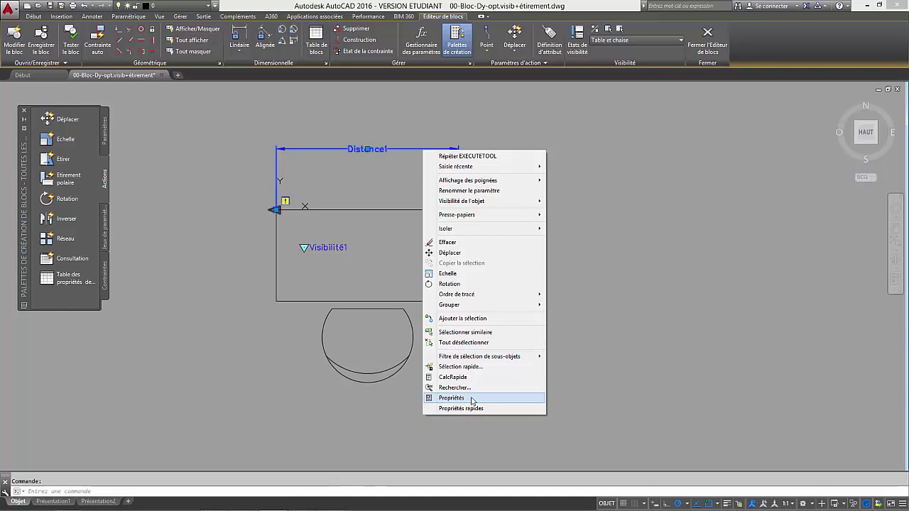
pyautogui.click(472, 401)
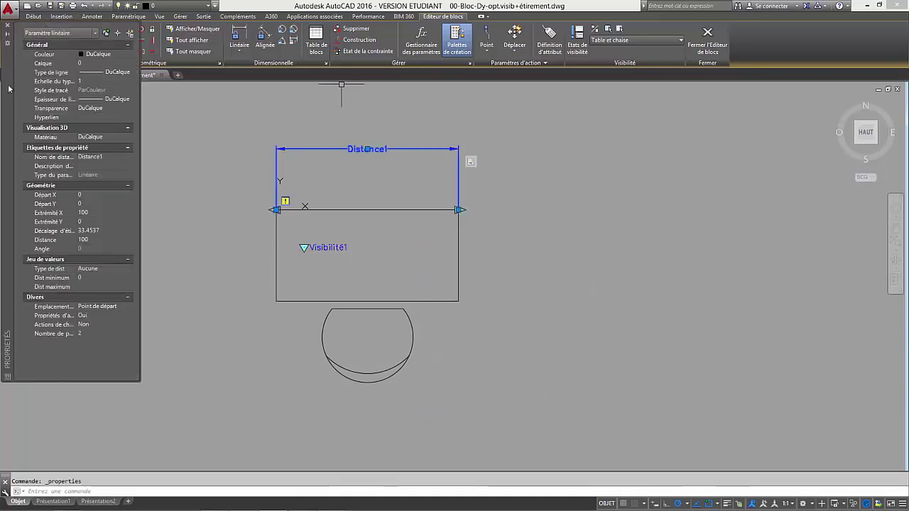
pyautogui.moveTo(9, 97)
pyautogui.mouseDown()
pyautogui.moveTo(233, 122)
pyautogui.moveTo(585, 144)
pyautogui.mouseUp()
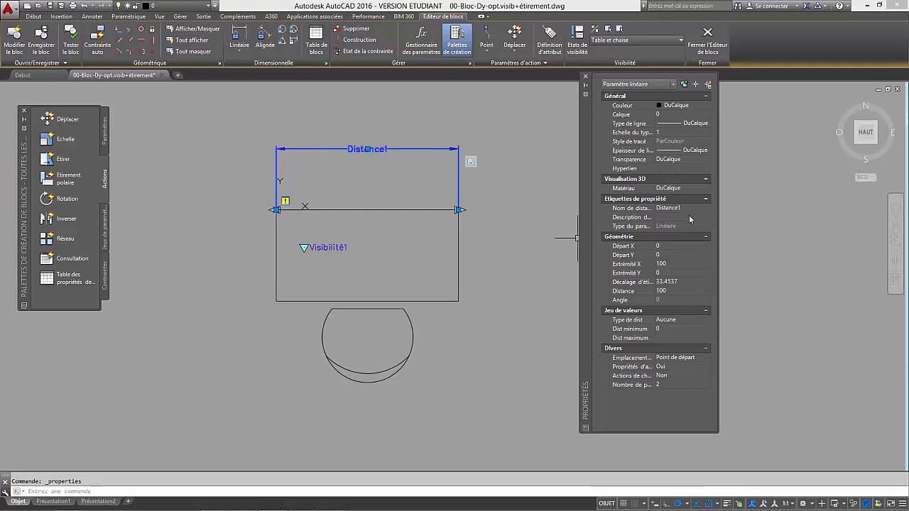
pyautogui.click(669, 320)
pyautogui.click(668, 321)
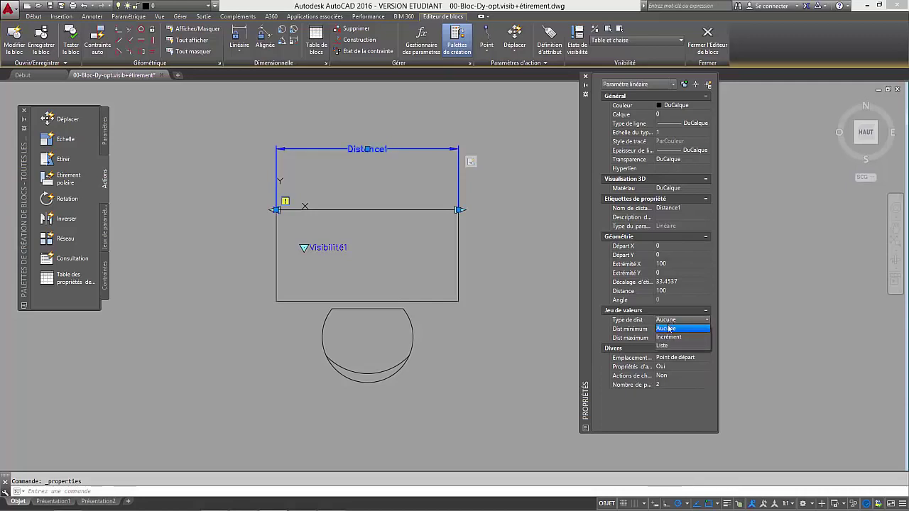
pyautogui.click(671, 338)
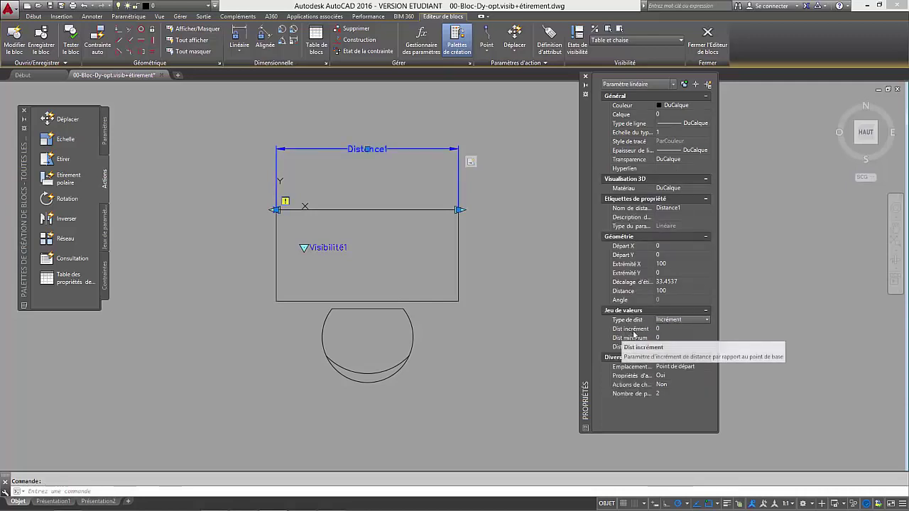
pyautogui.click(661, 329)
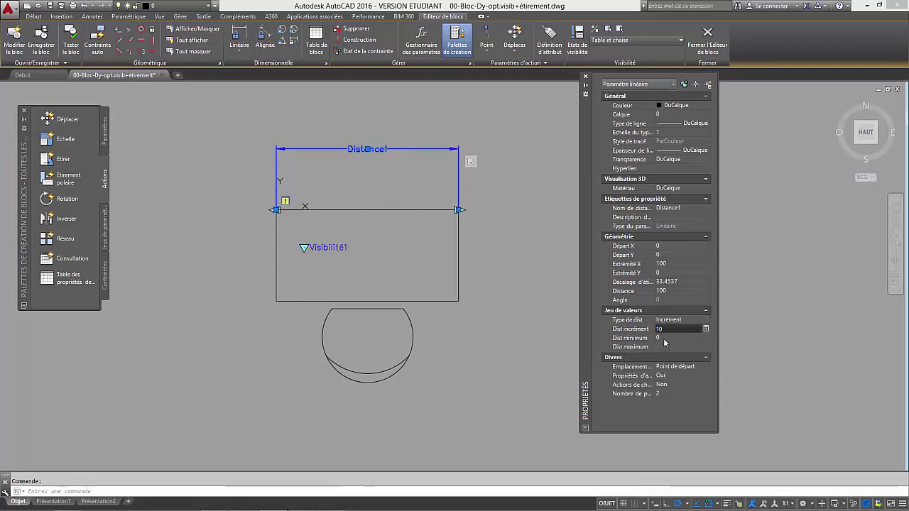
# Step: Set the linear parameter's minimum distance to 100 and maximum distance to 150, and close its properties
pyautogui.click(665, 338)
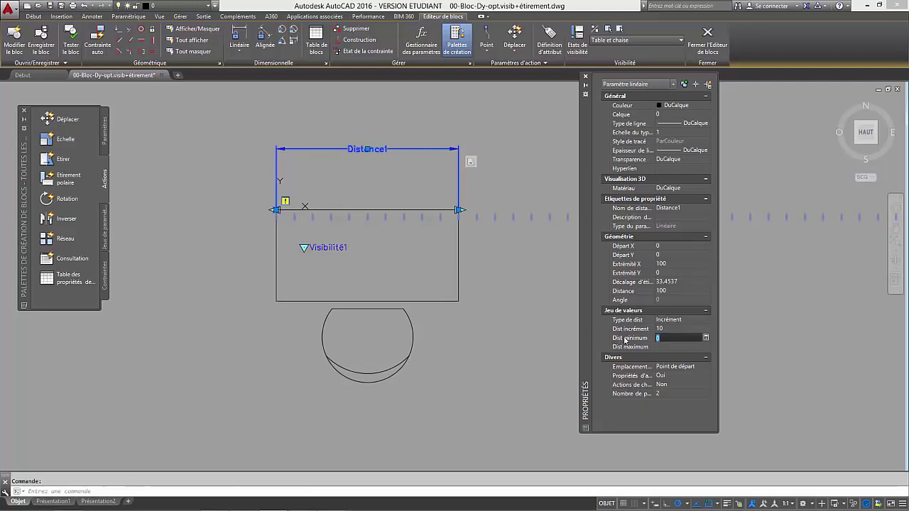
pyautogui.write('100')
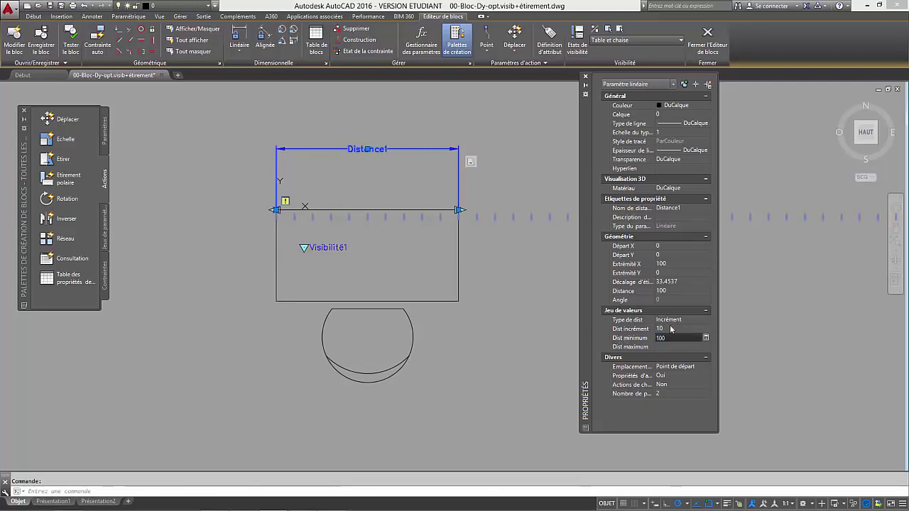
pyautogui.click(668, 346)
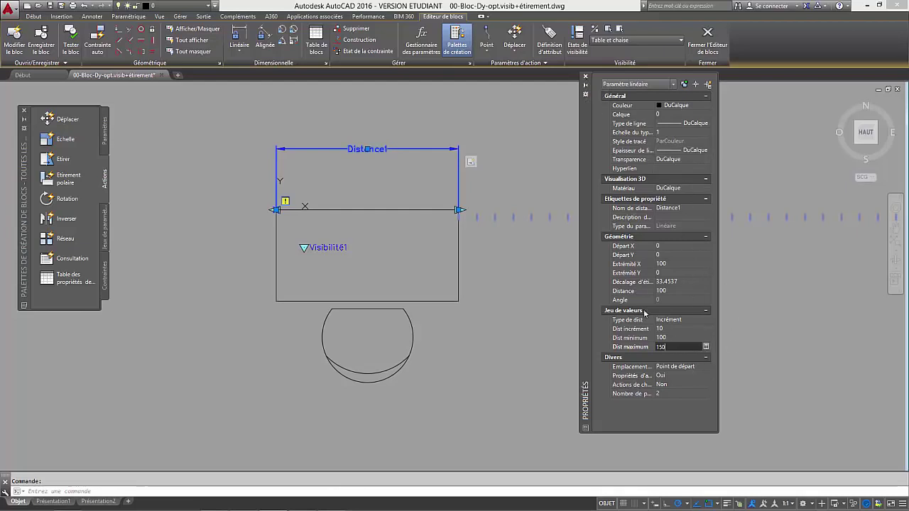
pyautogui.press('Return')
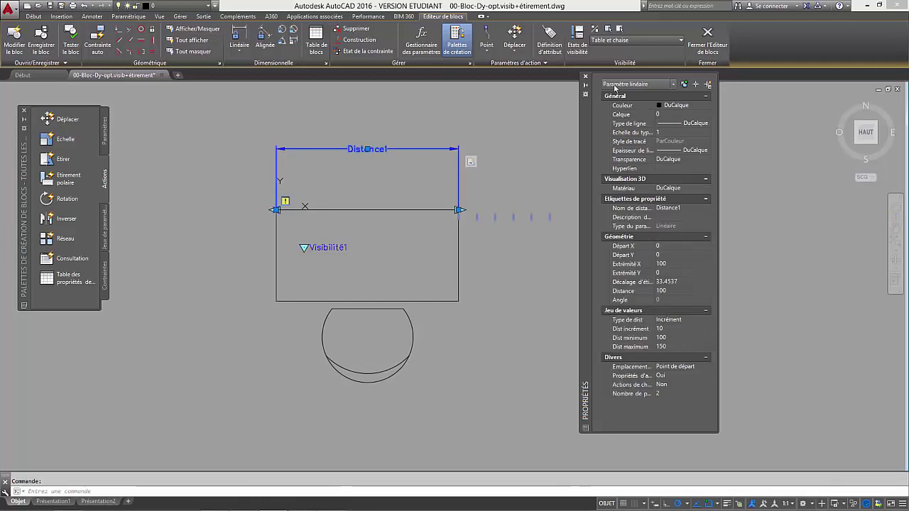
pyautogui.click(585, 79)
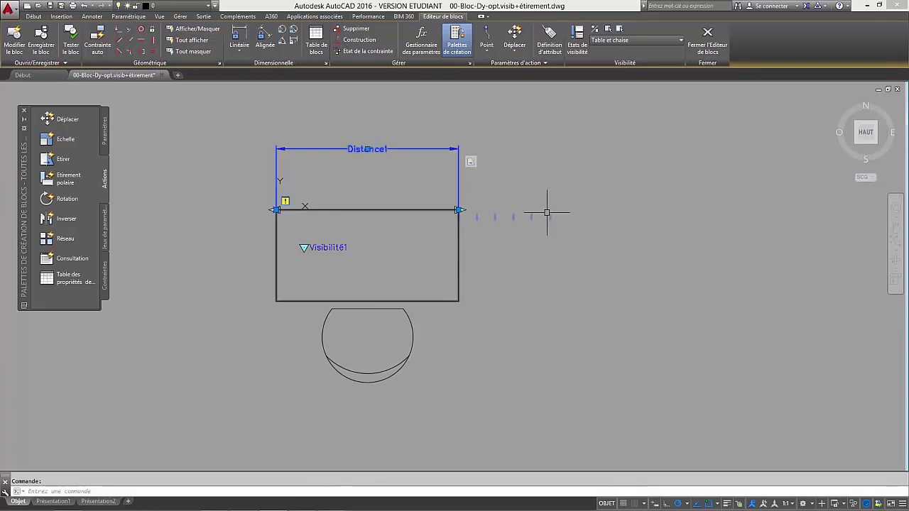
pyautogui.press('Escape')
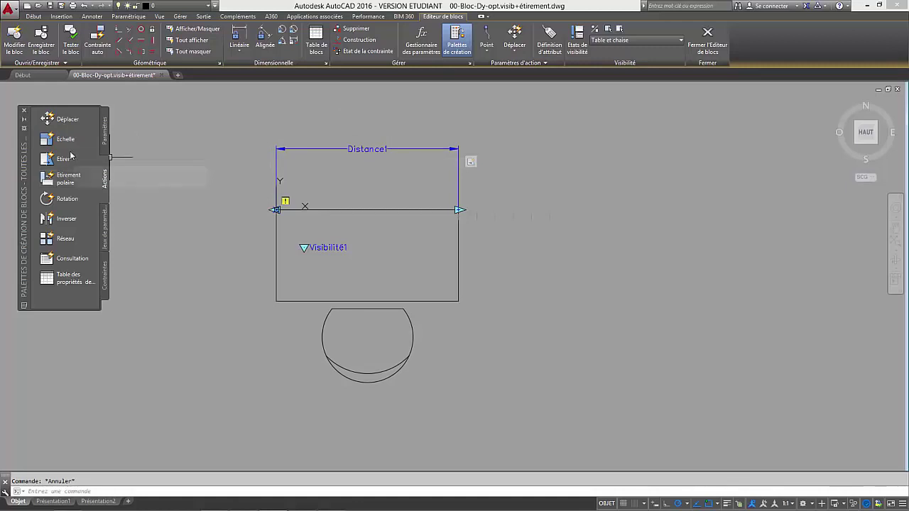
# Step: Add a move action to the linear parameter's second point, with the whole chair as the moved objects
pyautogui.click(48, 121)
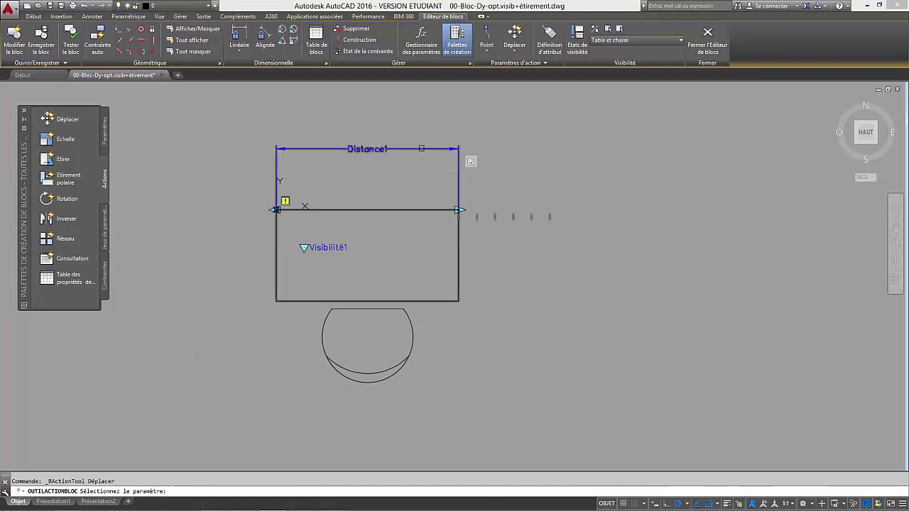
pyautogui.click(421, 148)
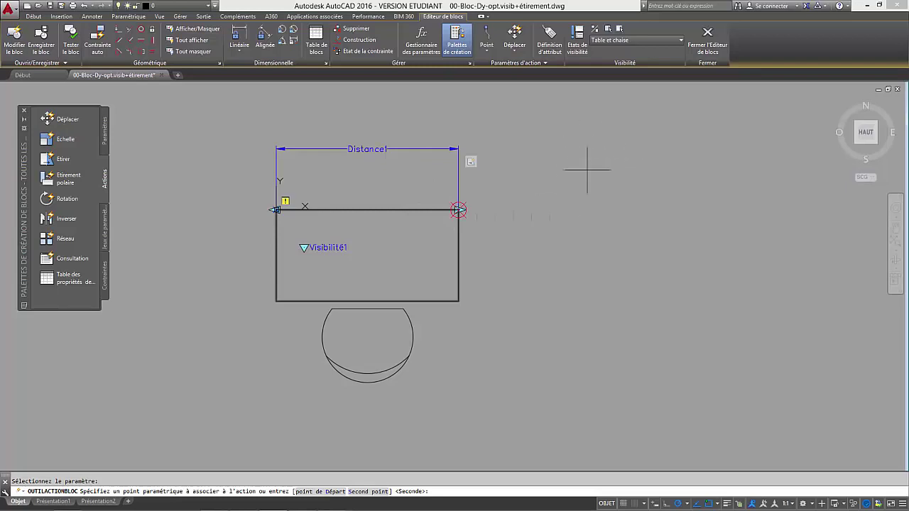
pyautogui.press('Return')
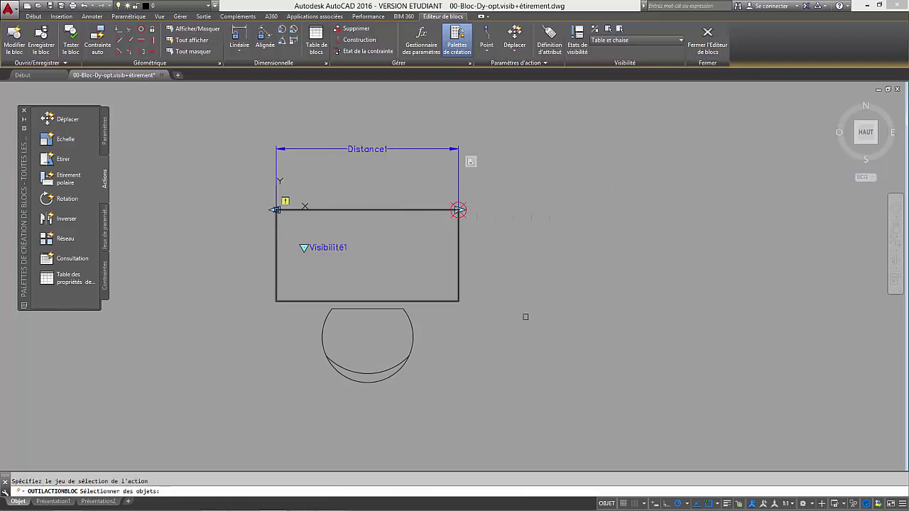
pyautogui.click(451, 400)
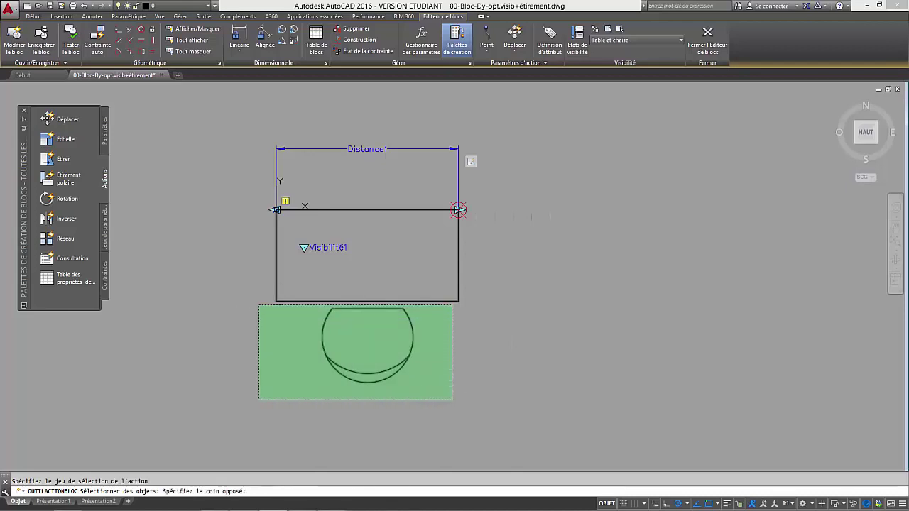
pyautogui.click(259, 305)
pyautogui.press('Return')
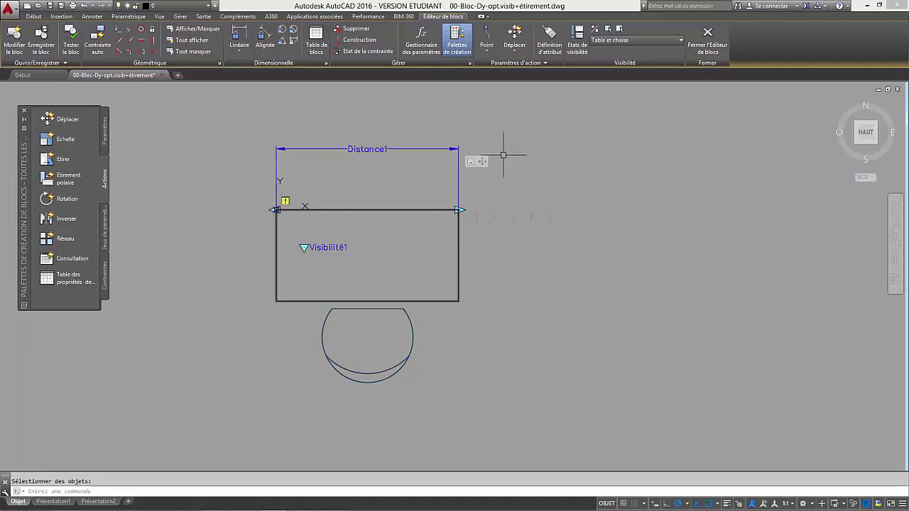
# Step: Set the chair move action's distance multiplier to 0.5, and close the block editor with the changes saved to the block
pyautogui.doubleClick(483, 162)
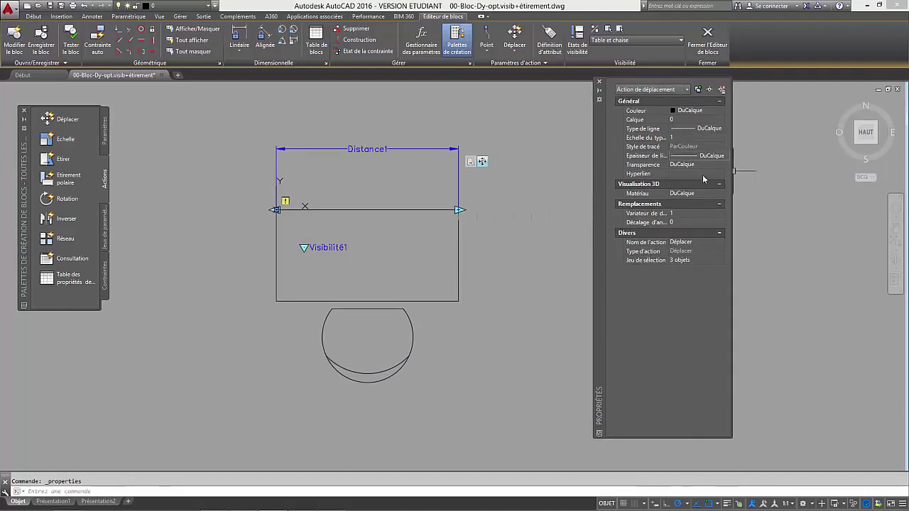
pyautogui.click(639, 216)
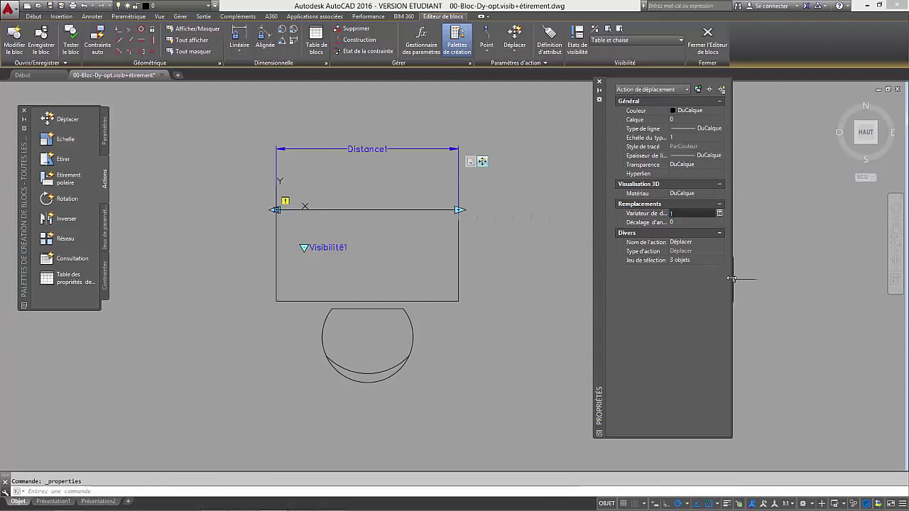
pyautogui.moveTo(731, 278); pyautogui.dragTo(805, 278)
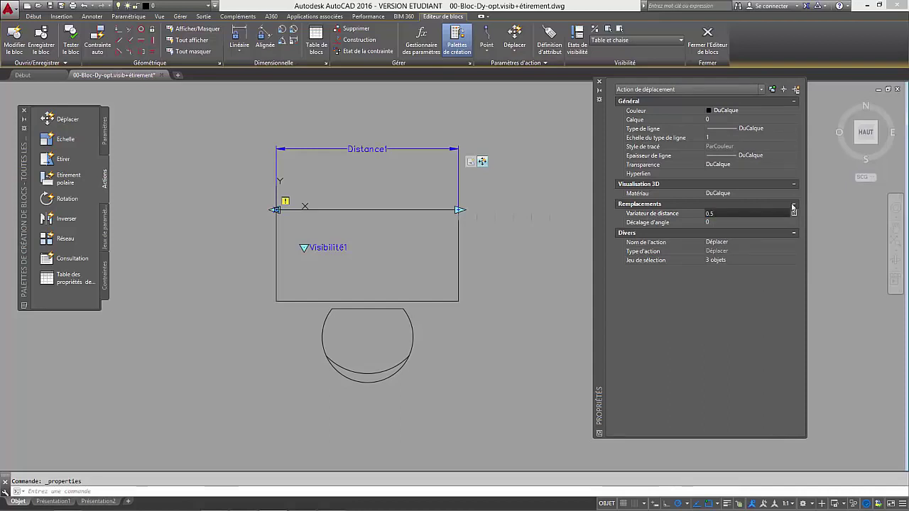
pyautogui.press('Tab')
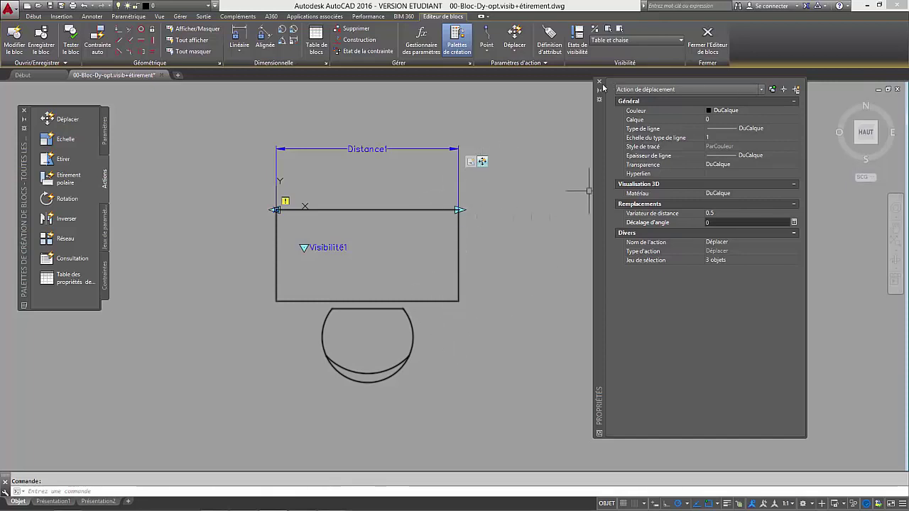
pyautogui.click(601, 85)
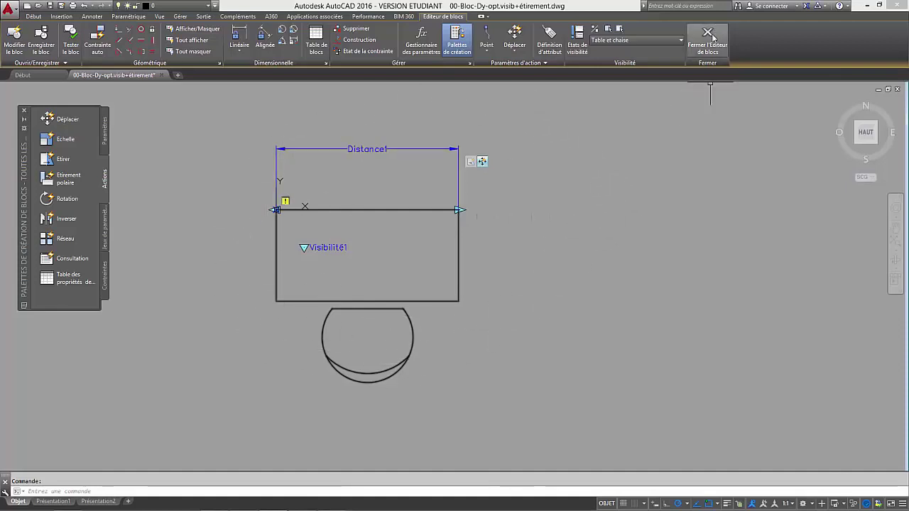
pyautogui.click(708, 36)
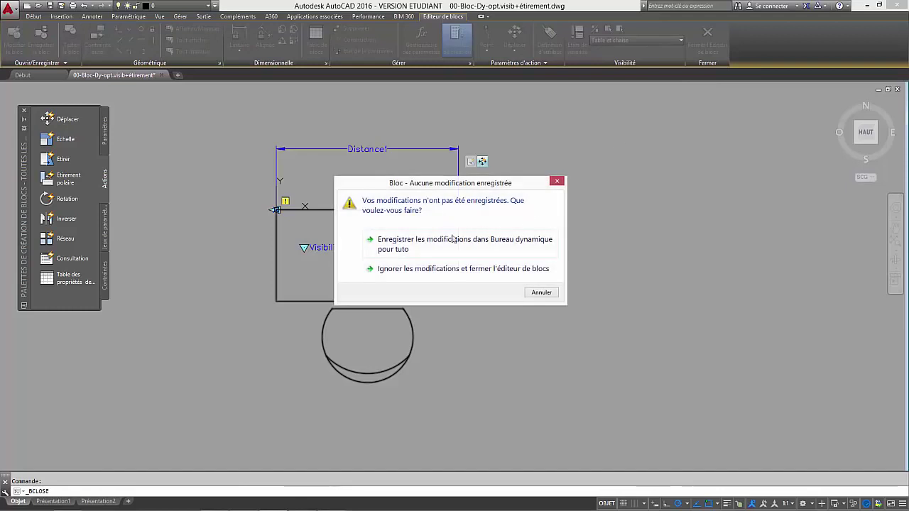
pyautogui.click(438, 241)
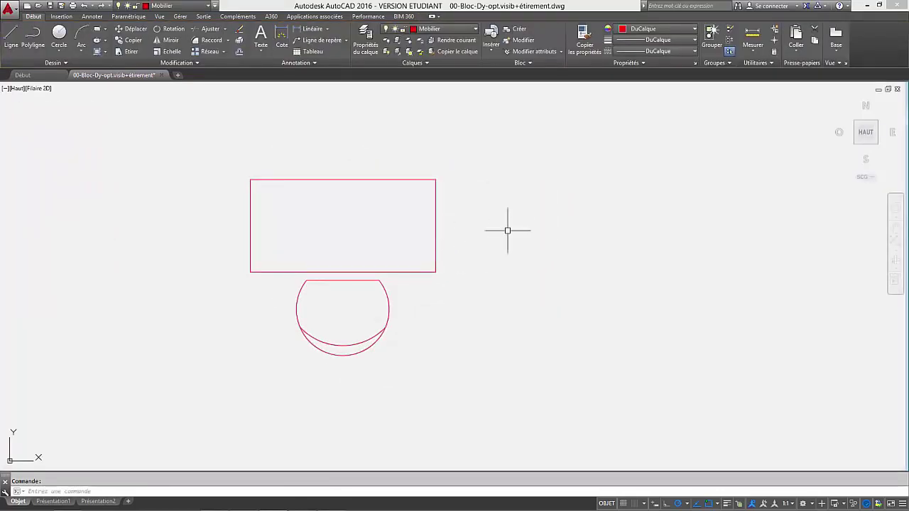
# Step: Test the desk block's visibility grip by switching it to "Table" and back to "Table et chaise"
pyautogui.click(425, 270)
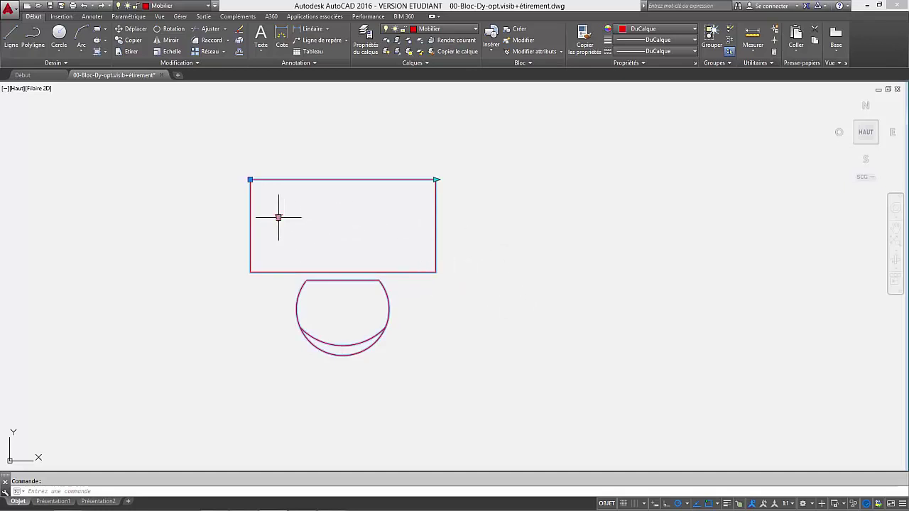
pyautogui.click(278, 217)
pyautogui.click(297, 236)
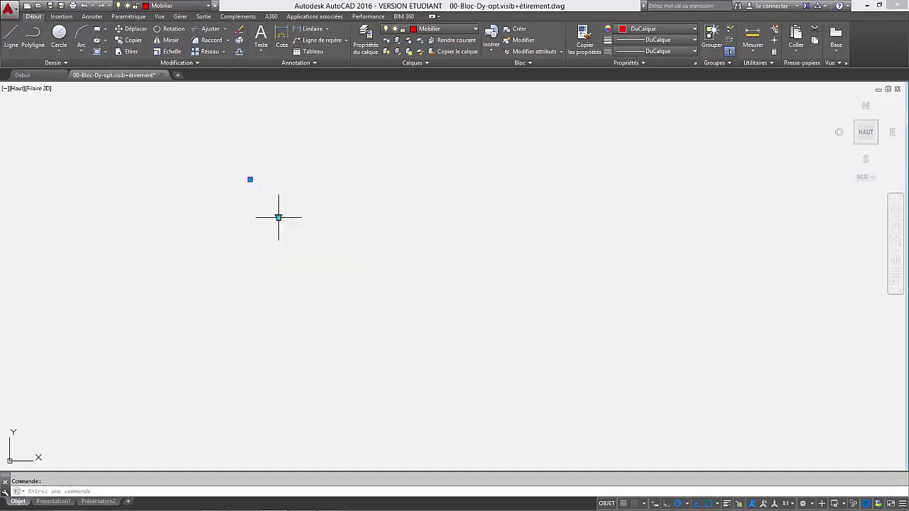
pyautogui.click(278, 218)
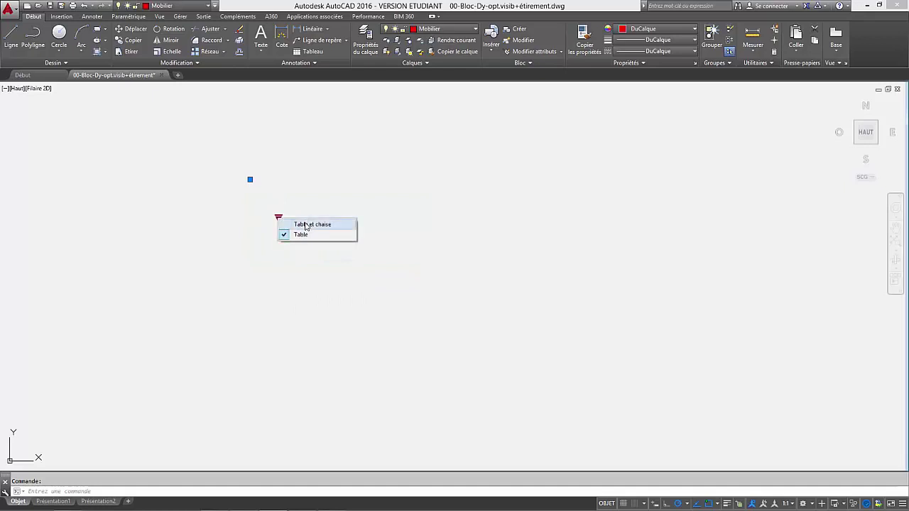
pyautogui.click(306, 225)
# Step: Test the table's stretch grip by lengthening it to the last increment, shortening it to the first, and lengthening it fully again
pyautogui.click(436, 179)
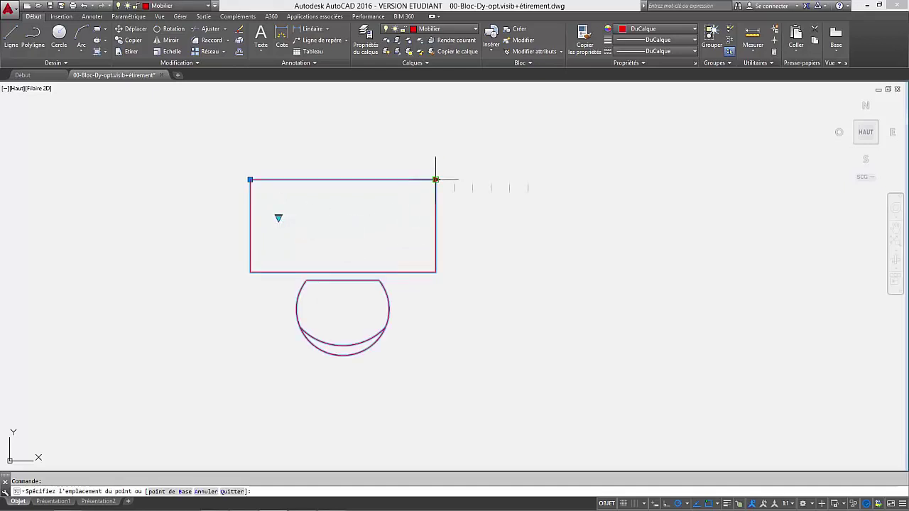
pyautogui.click(530, 177)
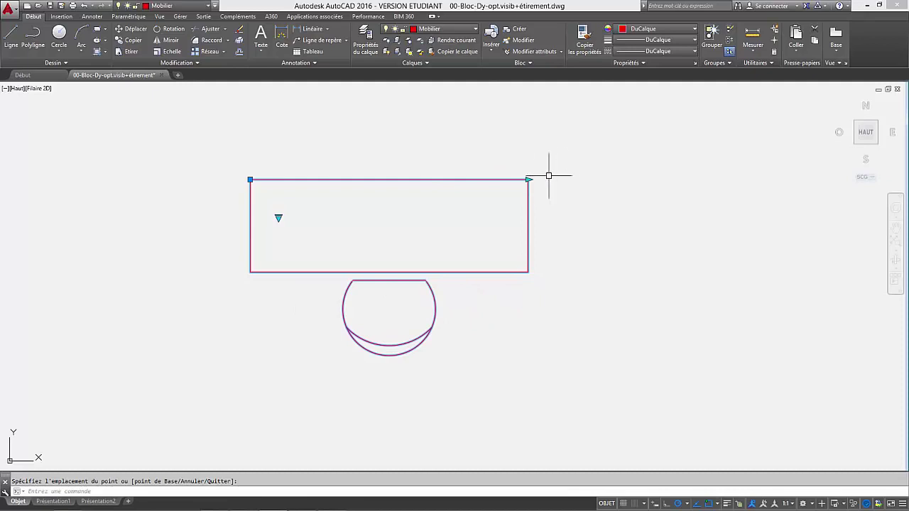
pyautogui.click(529, 179)
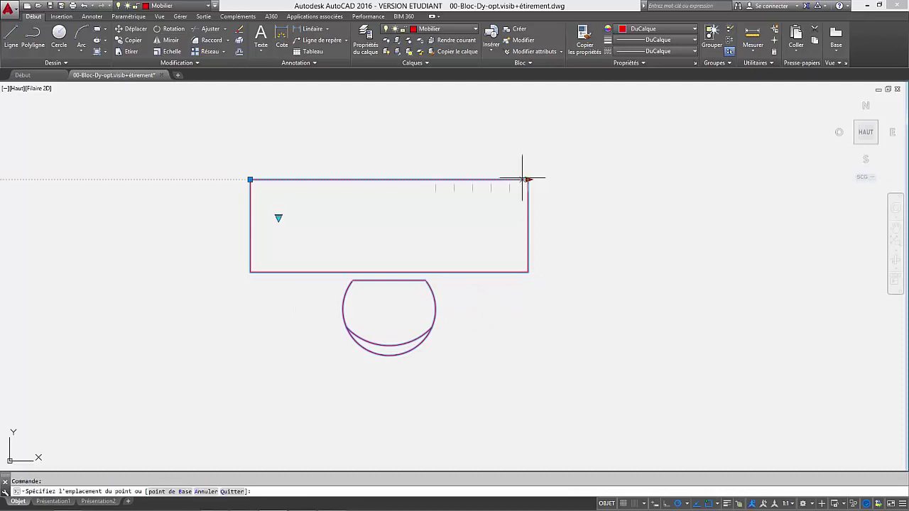
pyautogui.click(436, 179)
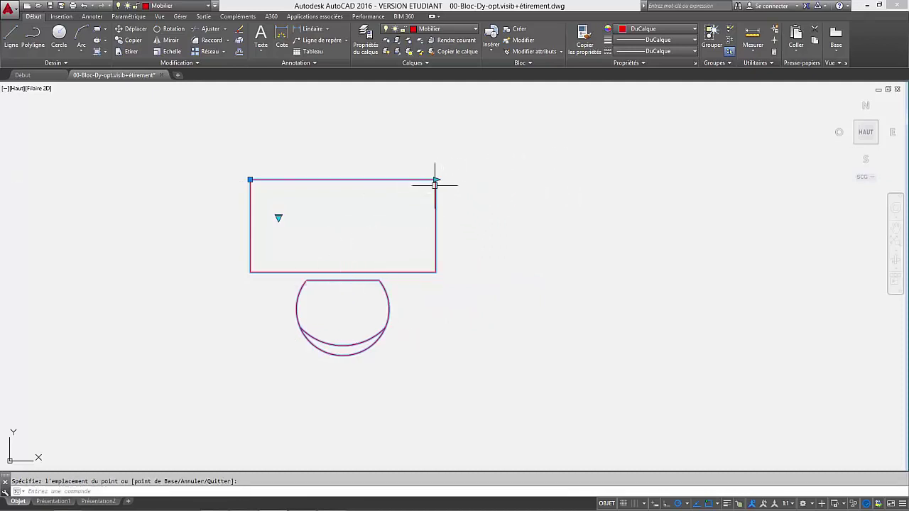
pyautogui.click(433, 179)
pyautogui.click(529, 178)
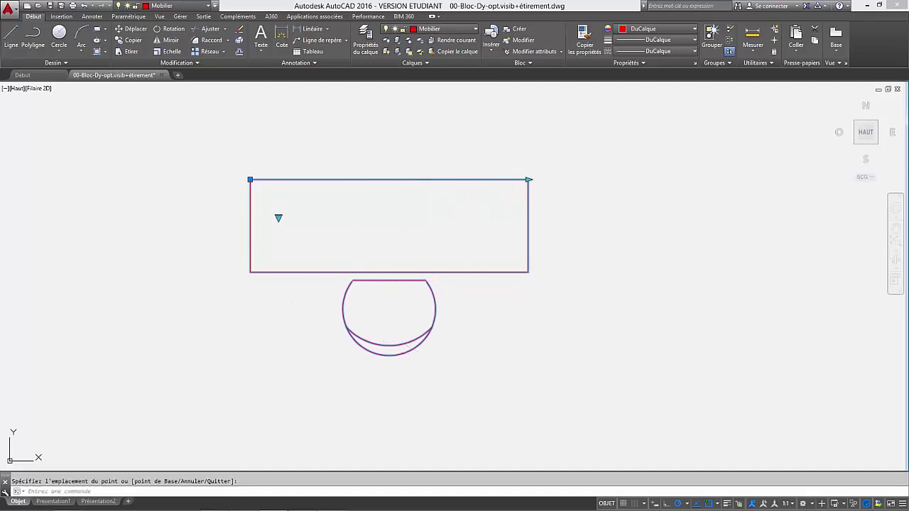
# Step: Reopen the desk block in the block editor and make the "Table" visibility state current
pyautogui.doubleClick(483, 180)
pyautogui.press('Return')
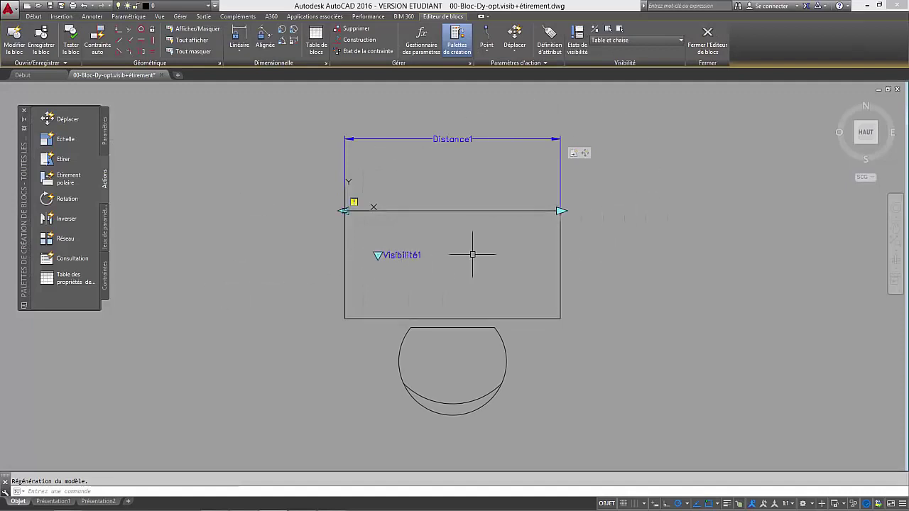
pyautogui.moveTo(473, 254); pyautogui.dragTo(455, 245, button='middle')
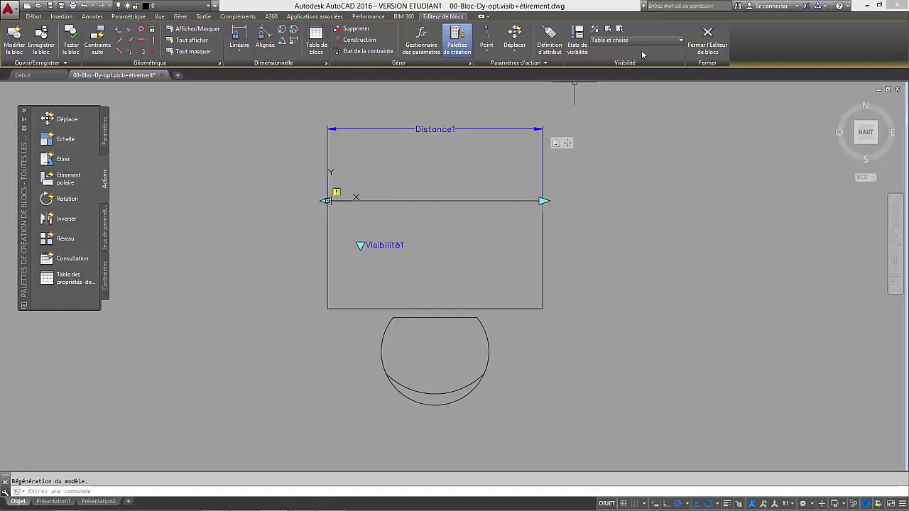
pyautogui.click(613, 40)
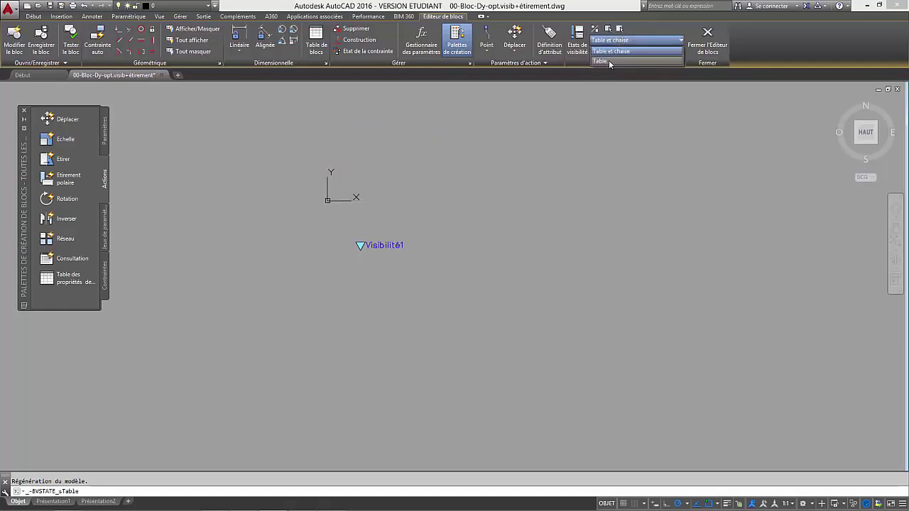
pyautogui.click(609, 60)
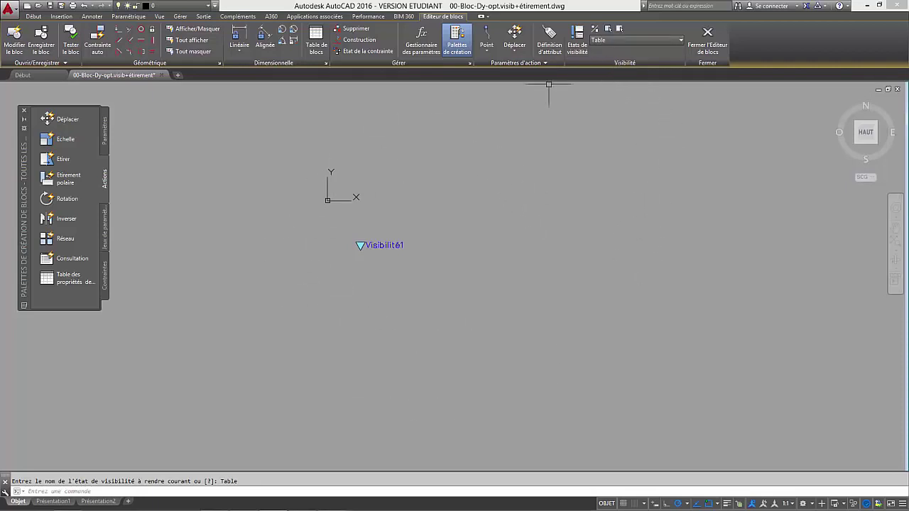
# Step: Show the hidden objects dimmed and make the table and its linear parameter visible in the "Table" state, leaving out the chair
pyautogui.click(595, 30)
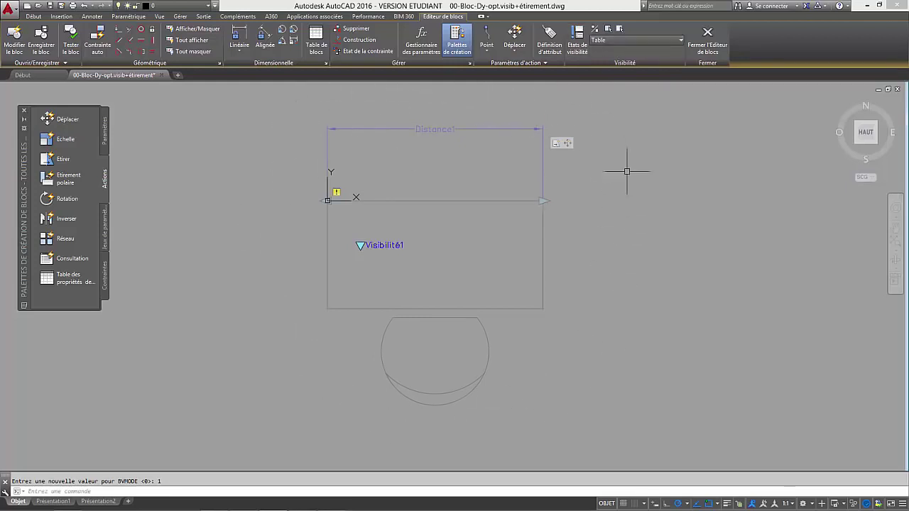
pyautogui.click(608, 30)
pyautogui.click(647, 98)
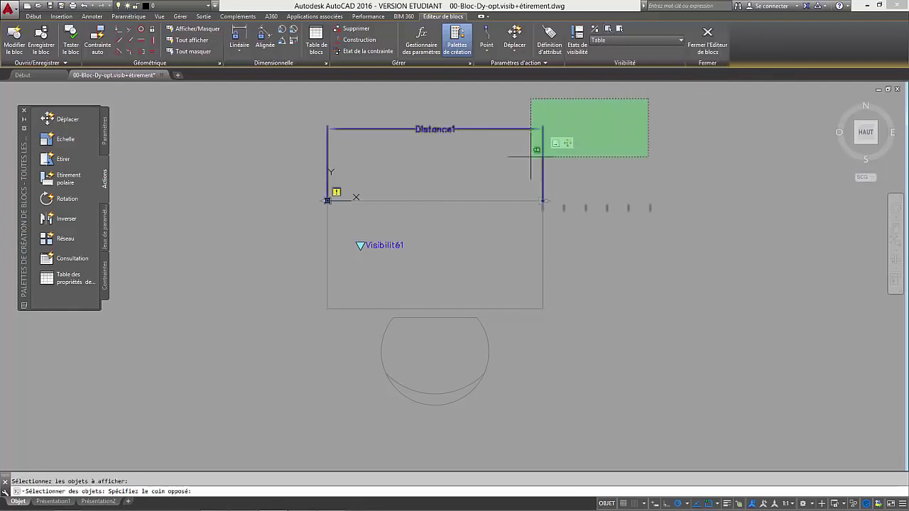
pyautogui.click(273, 310)
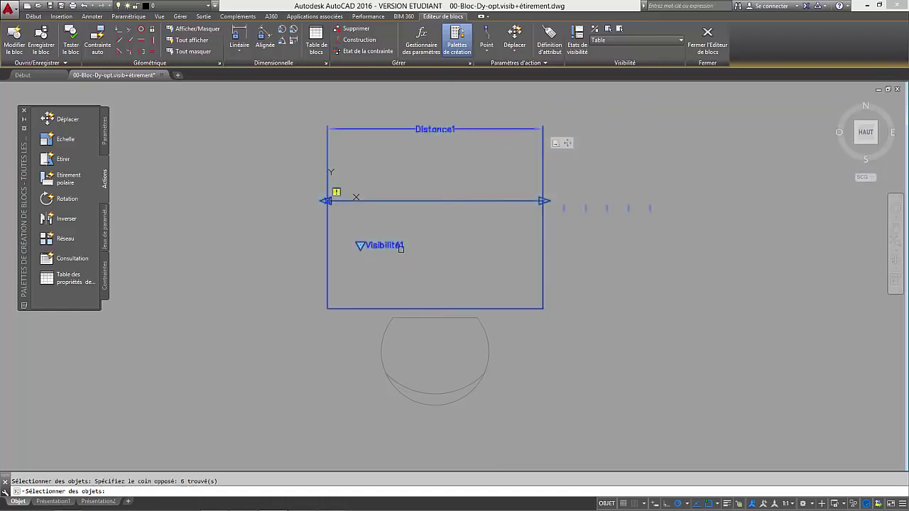
pyautogui.press('Return')
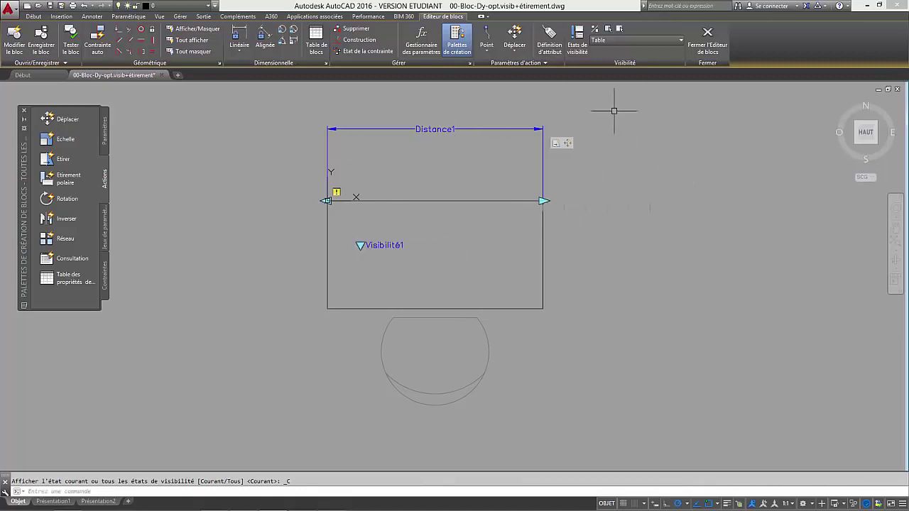
# Step: Make the "Table et chaise" visibility state current and close the block editor, saving the changes to the desk block
pyautogui.click(607, 41)
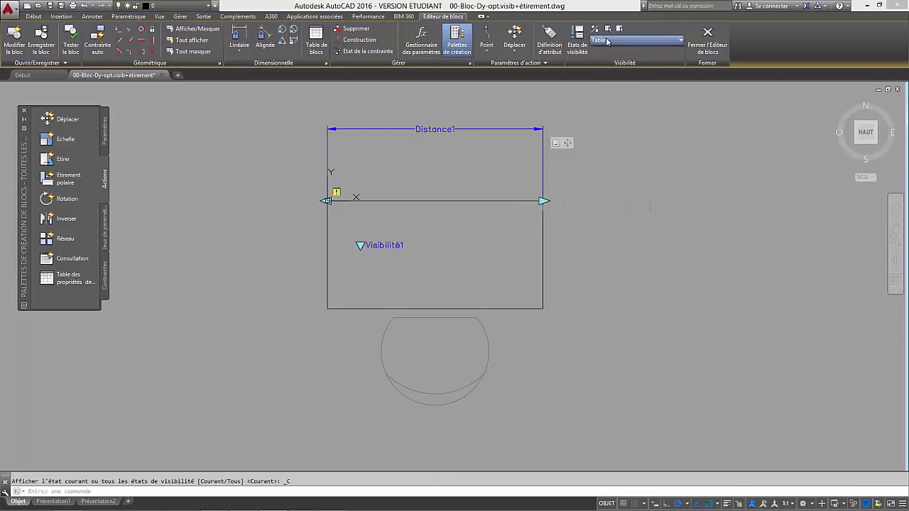
pyautogui.click(616, 51)
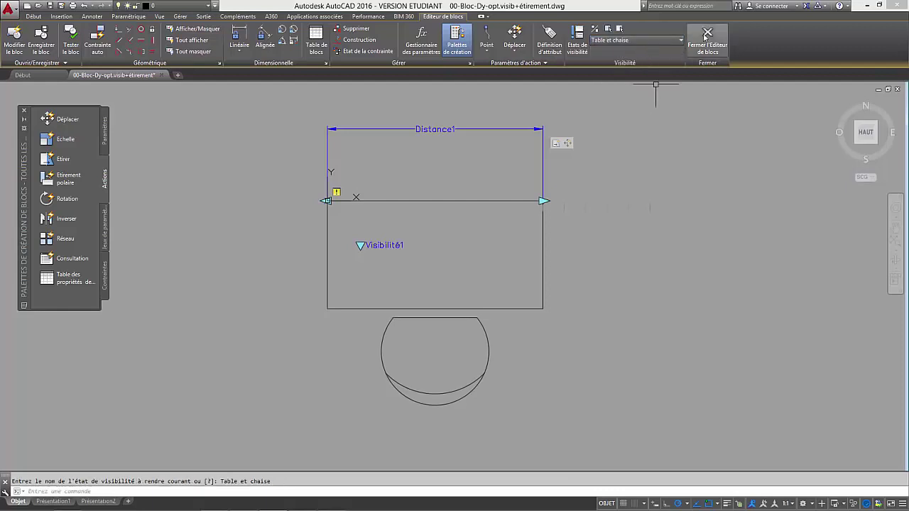
pyautogui.click(706, 38)
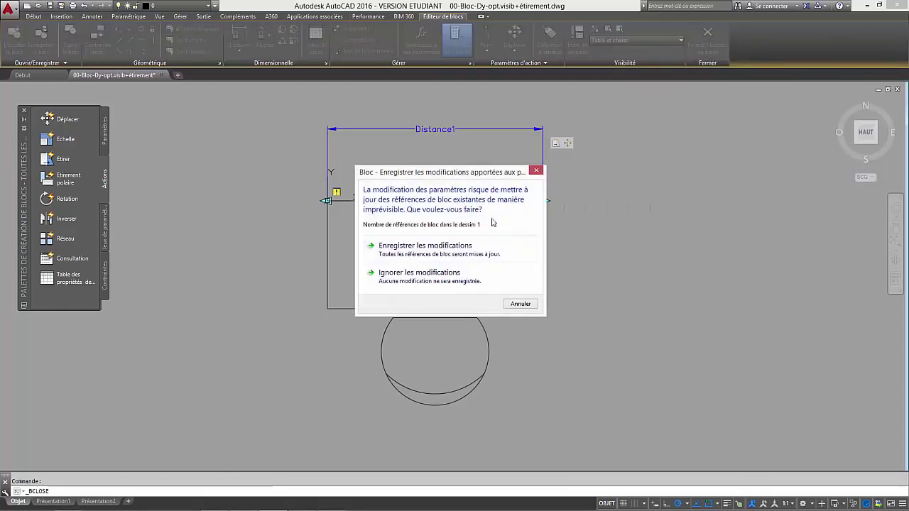
pyautogui.click(444, 252)
# Step: Test the desk block's stretch grip by shortening the table to the second increment
pyautogui.click(450, 270)
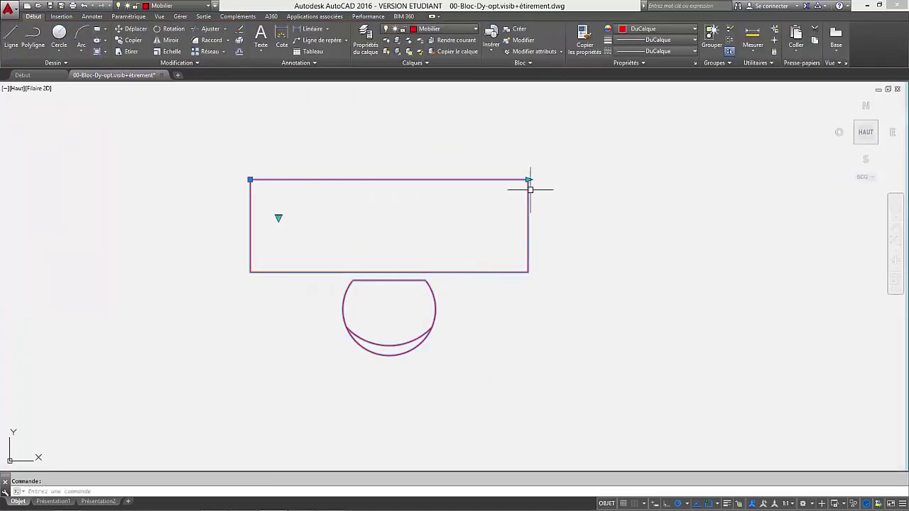
pyautogui.click(528, 179)
pyautogui.click(455, 180)
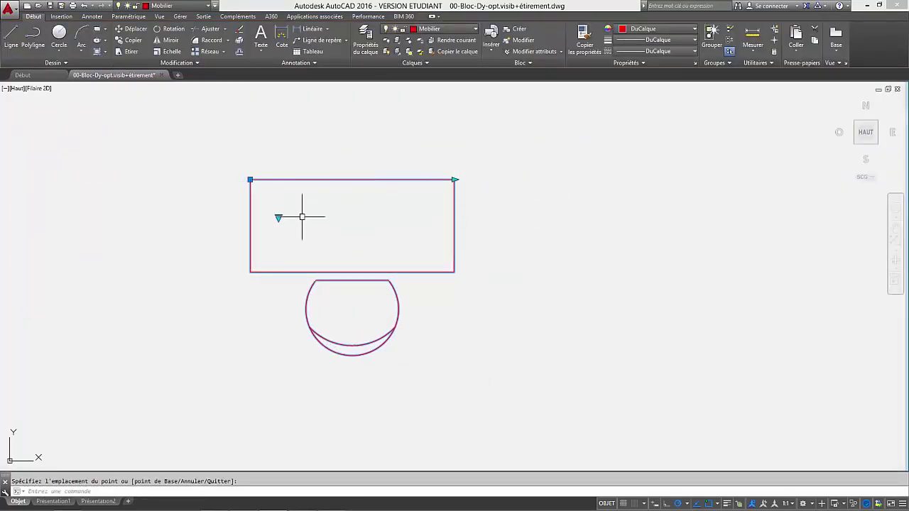
# Step: Switch the desk block to the "Table" state and test its stretch grip by lengthening the table to the next-to-last increment
pyautogui.click(278, 217)
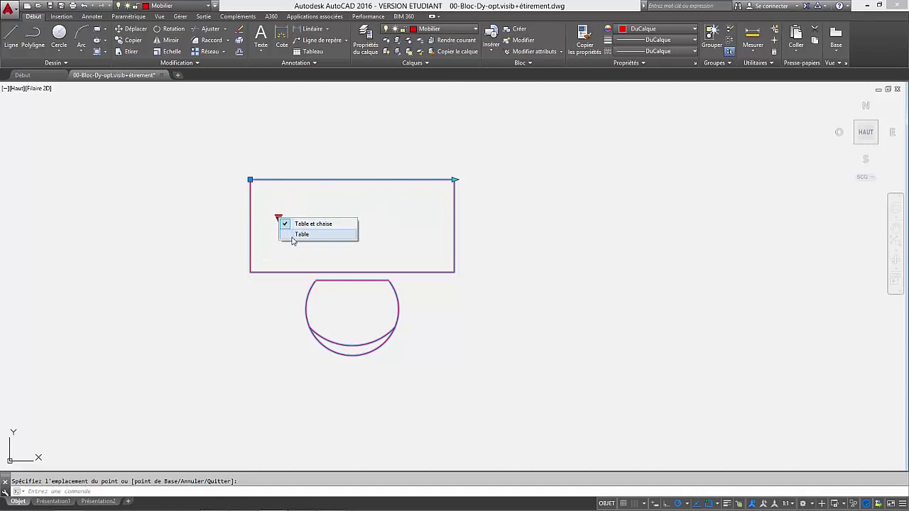
pyautogui.click(291, 235)
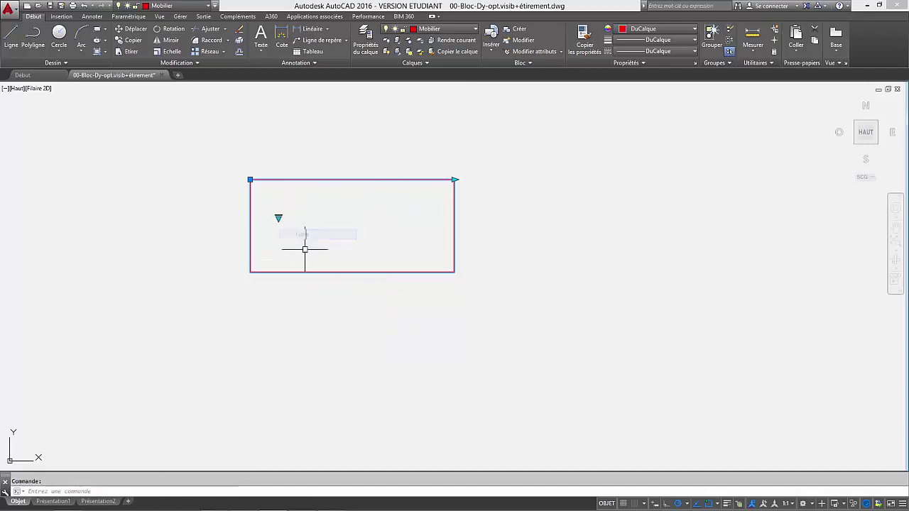
pyautogui.click(455, 179)
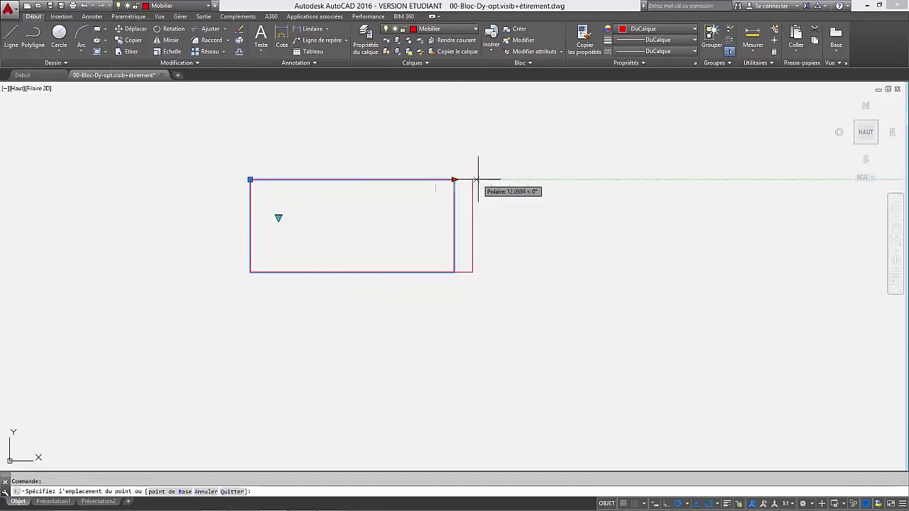
pyautogui.click(511, 173)
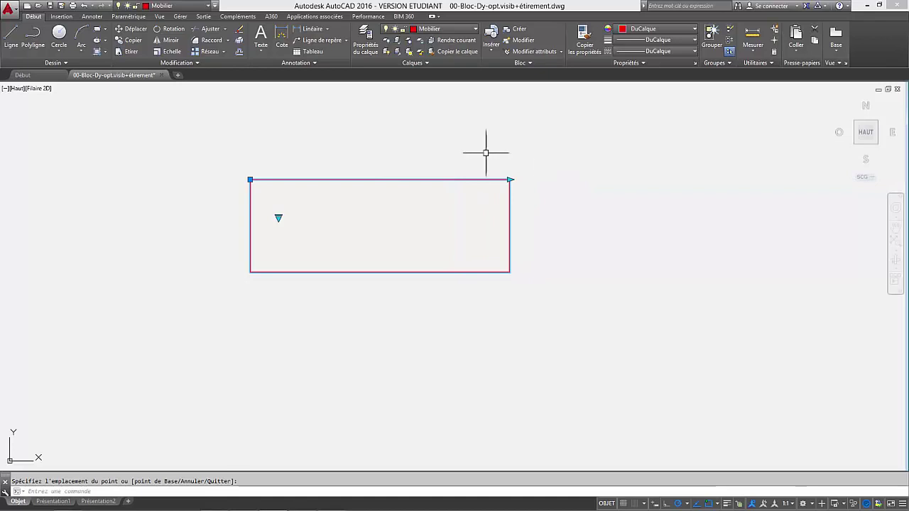
# Step: Return the desk block to "Table et chaise" and test stretching by shortening the table to the second increment and lengthening it to the last
pyautogui.click(278, 218)
pyautogui.click(309, 234)
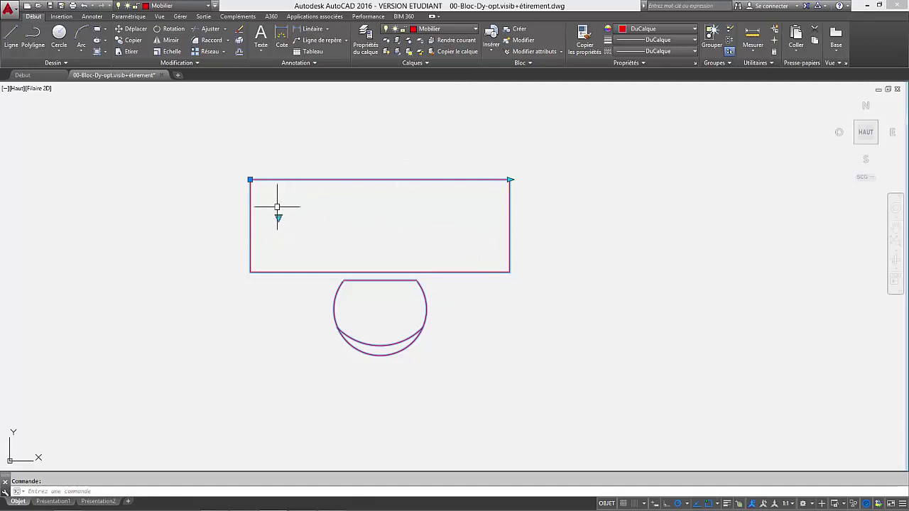
pyautogui.click(511, 179)
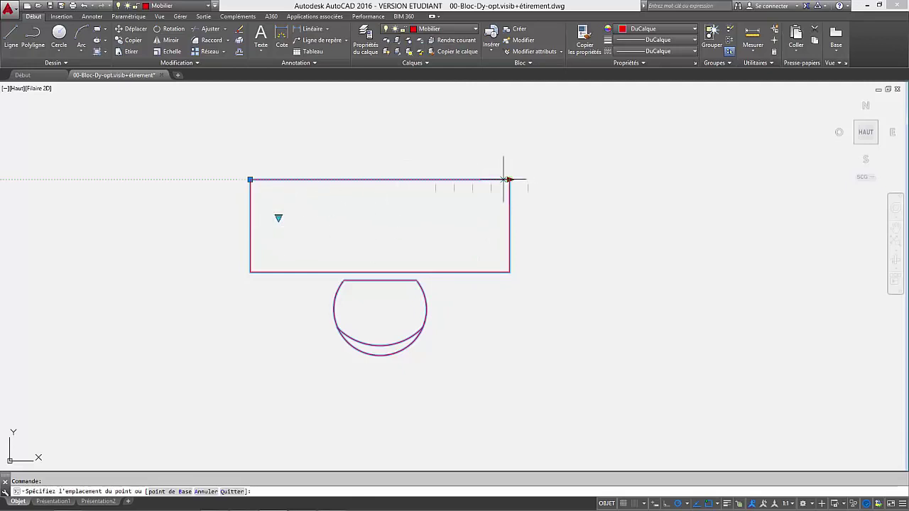
pyautogui.click(454, 179)
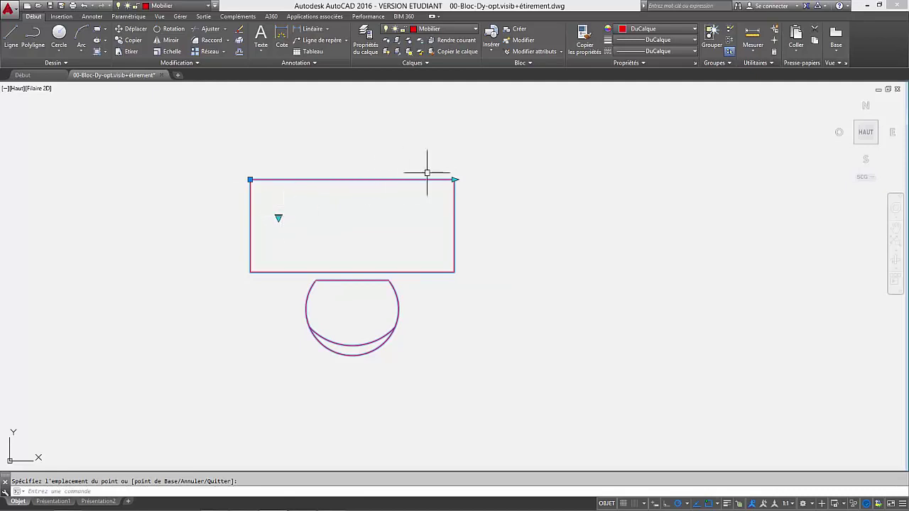
pyautogui.click(528, 176)
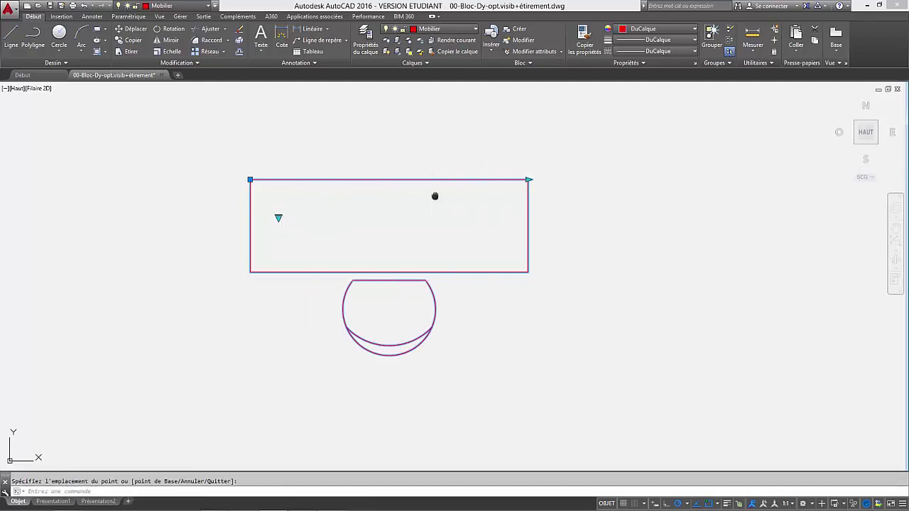
pyautogui.moveTo(435, 196); pyautogui.dragTo(479, 195, button='middle')
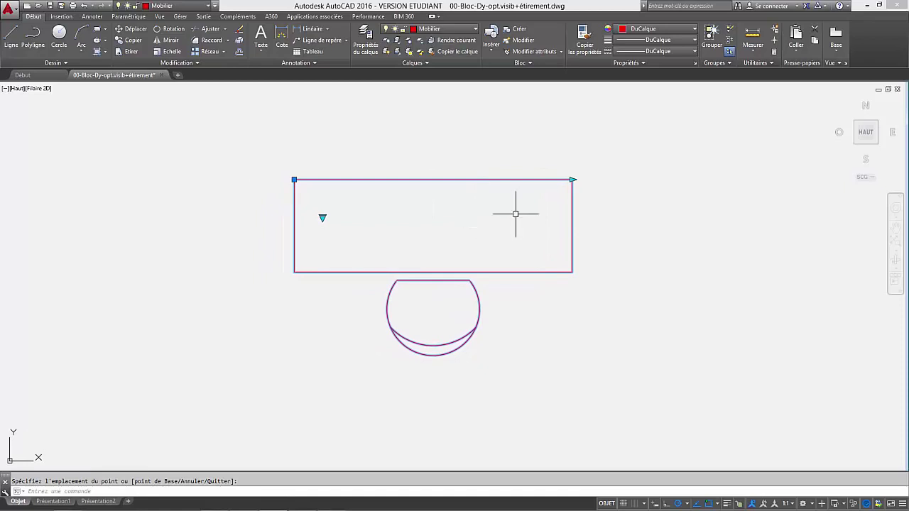